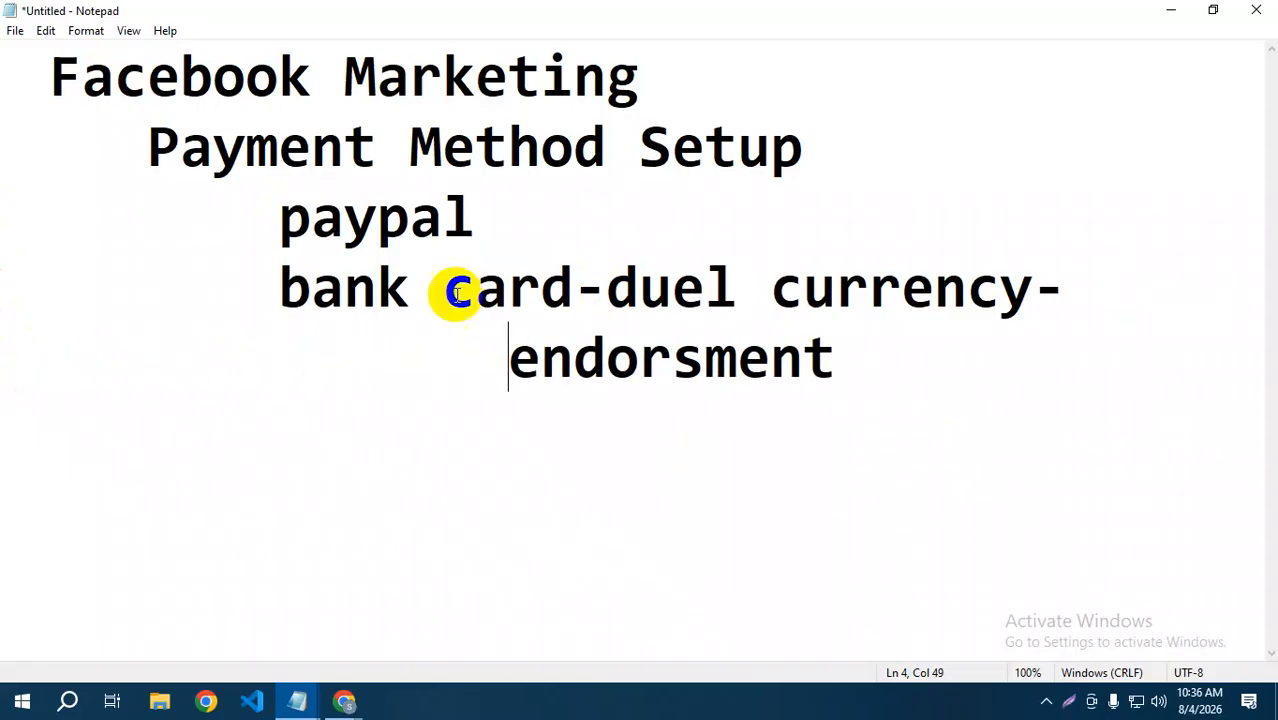
- Review the bank card, duel currency and endorsment notes under Payment Method Setup by highlighting each in turn
click(1070, 287)
drag(1070, 287, 616, 297)
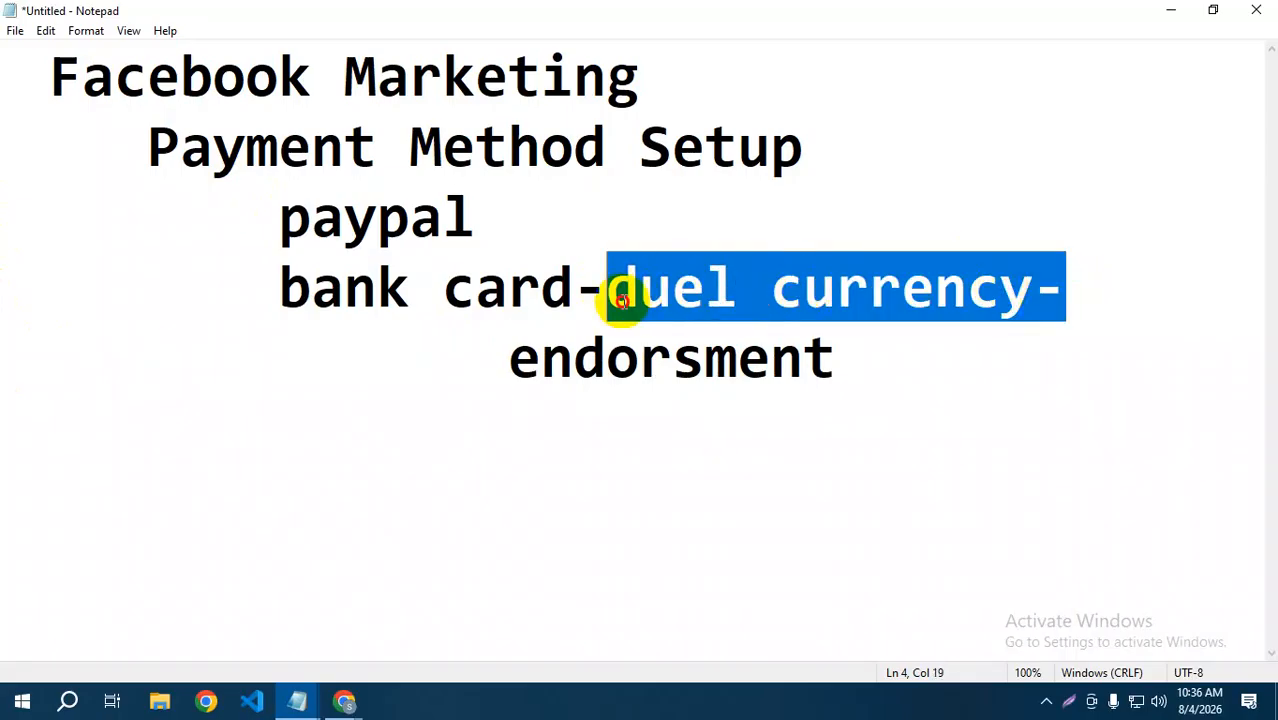
drag(485, 357, 862, 399)
click(893, 377)
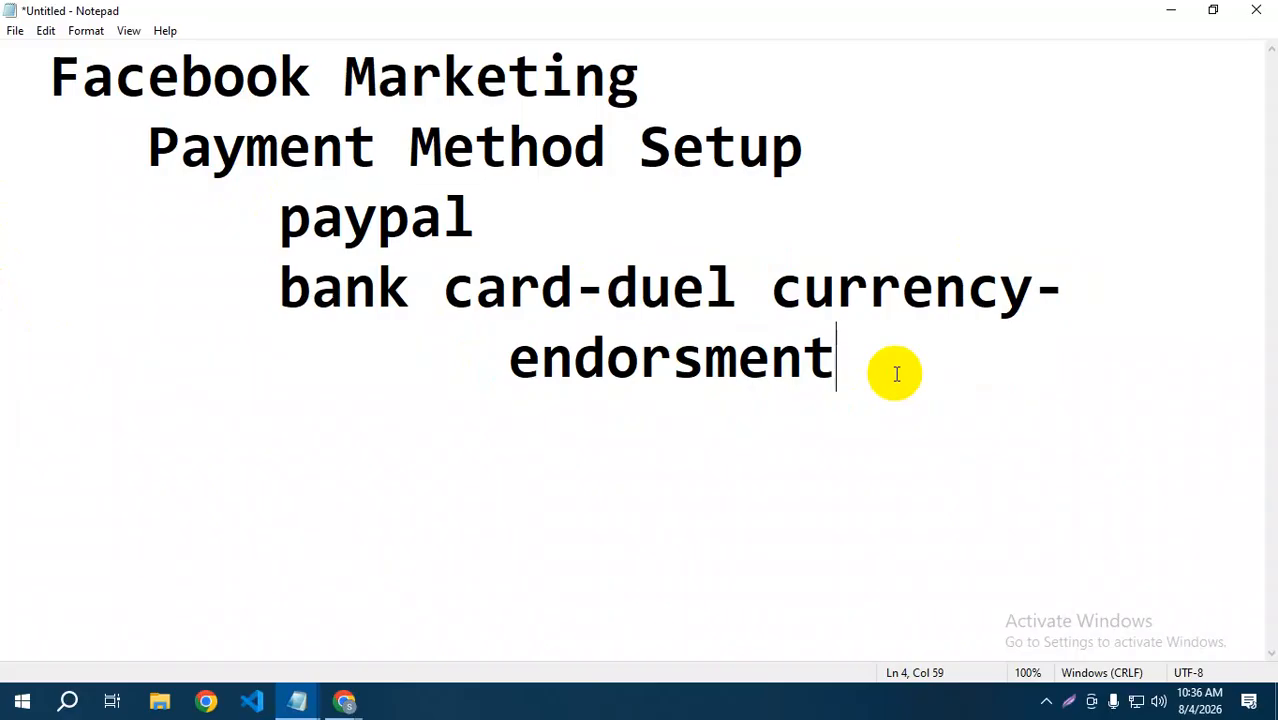
drag(588, 285, 284, 293)
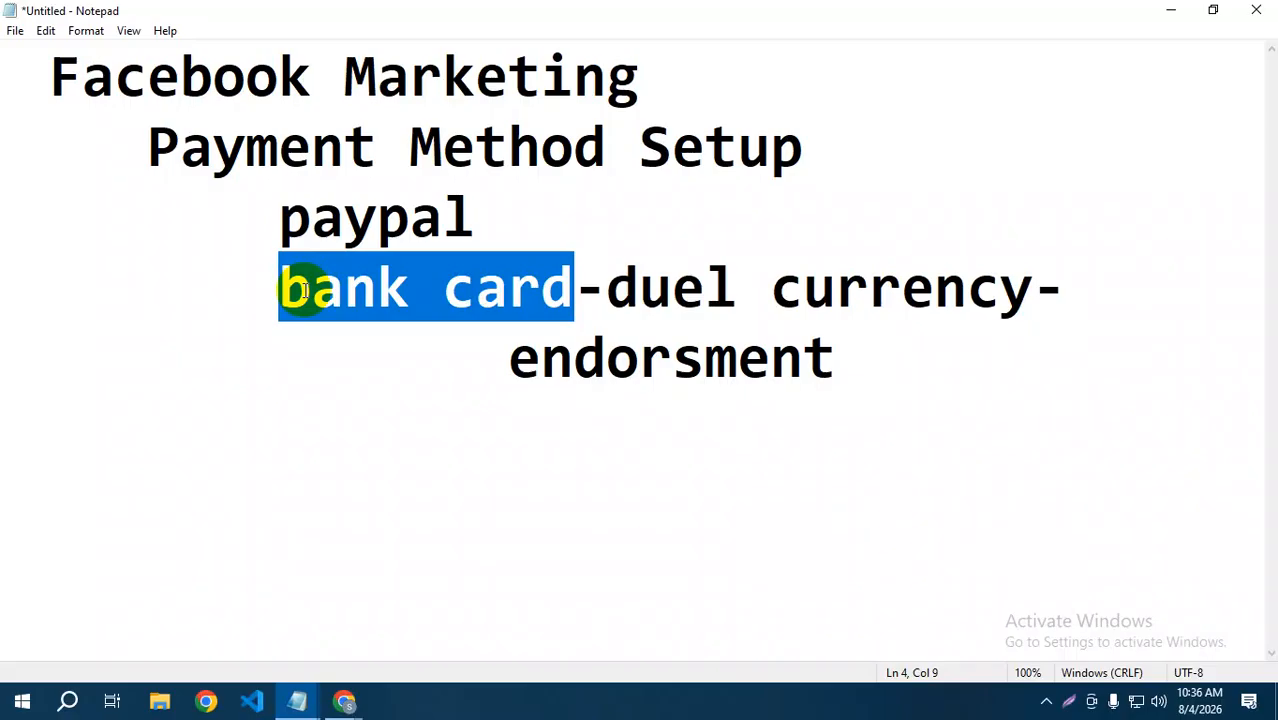
drag(605, 292, 1064, 271)
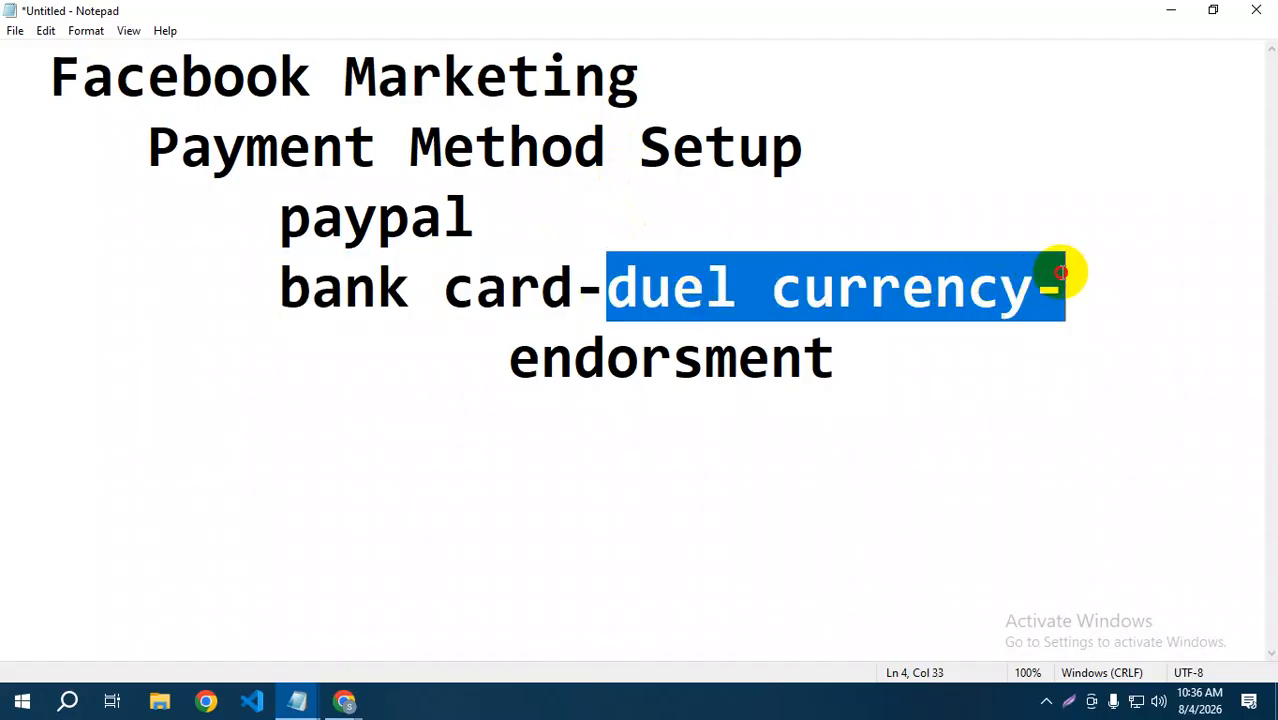
drag(856, 363, 521, 379)
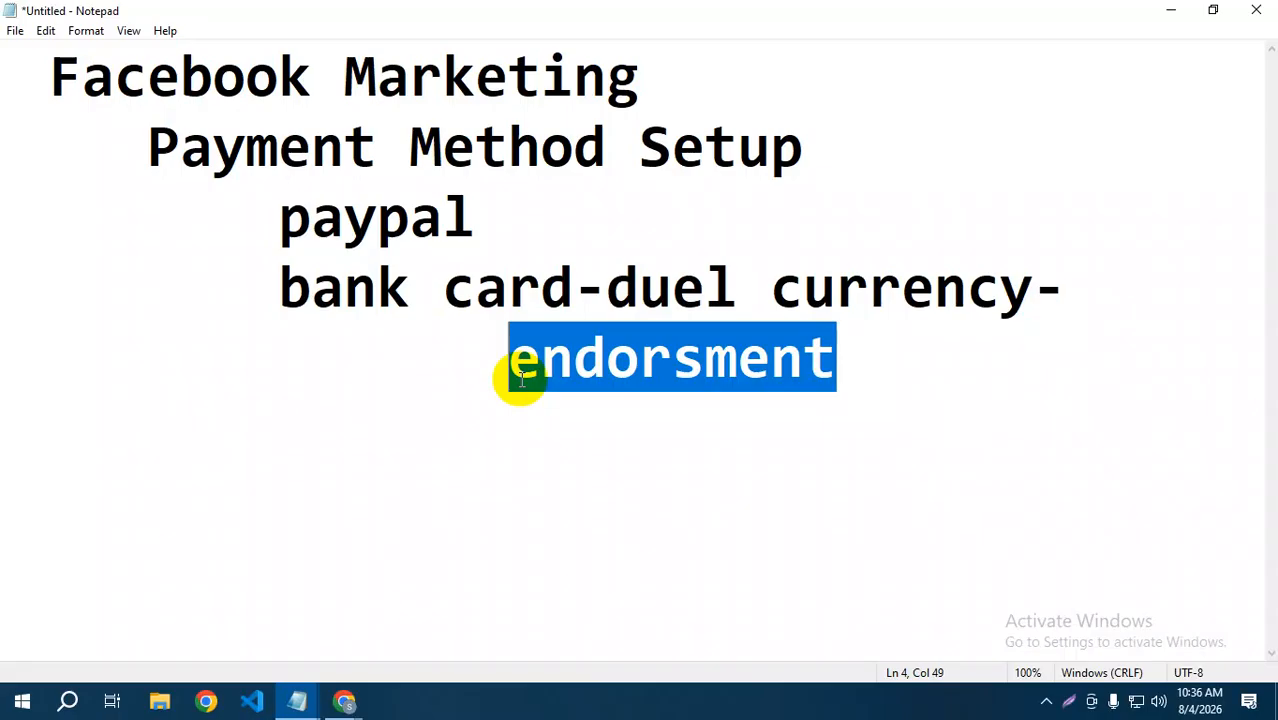
drag(880, 360, 842, 357)
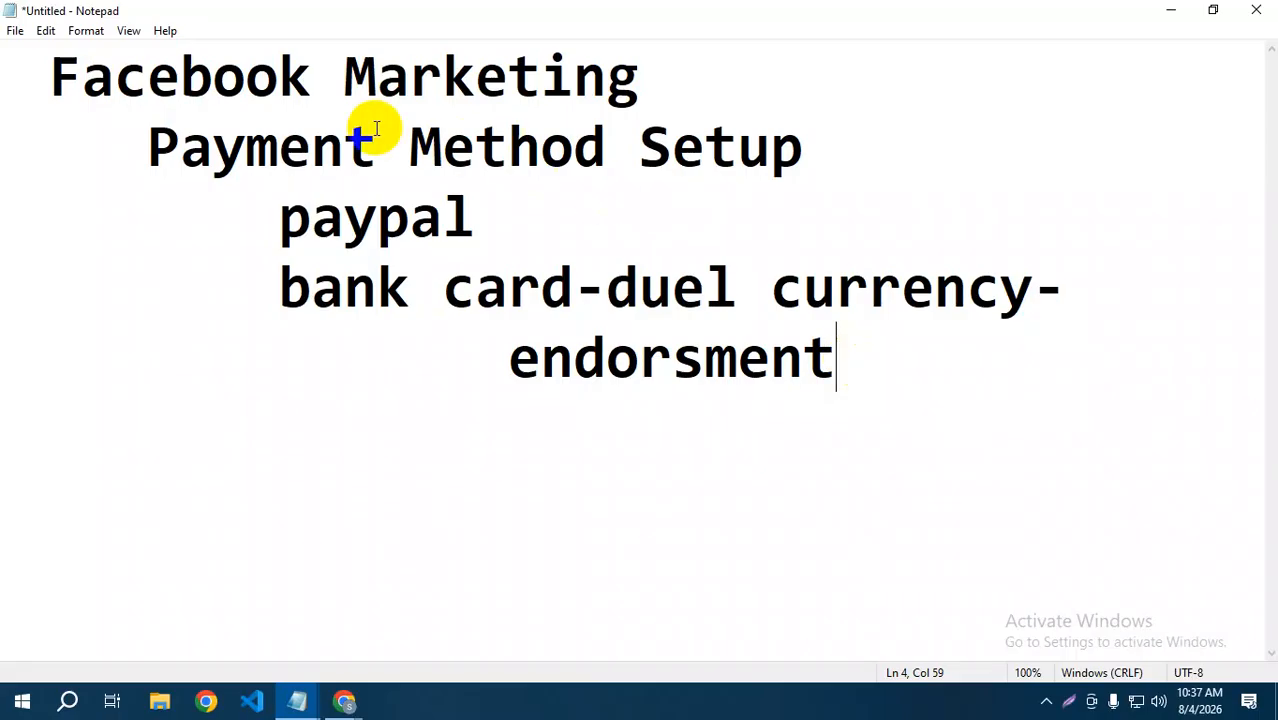
- Switch to the Facebook window in Chrome and change from the Novent page to the personal profile
click(344, 701)
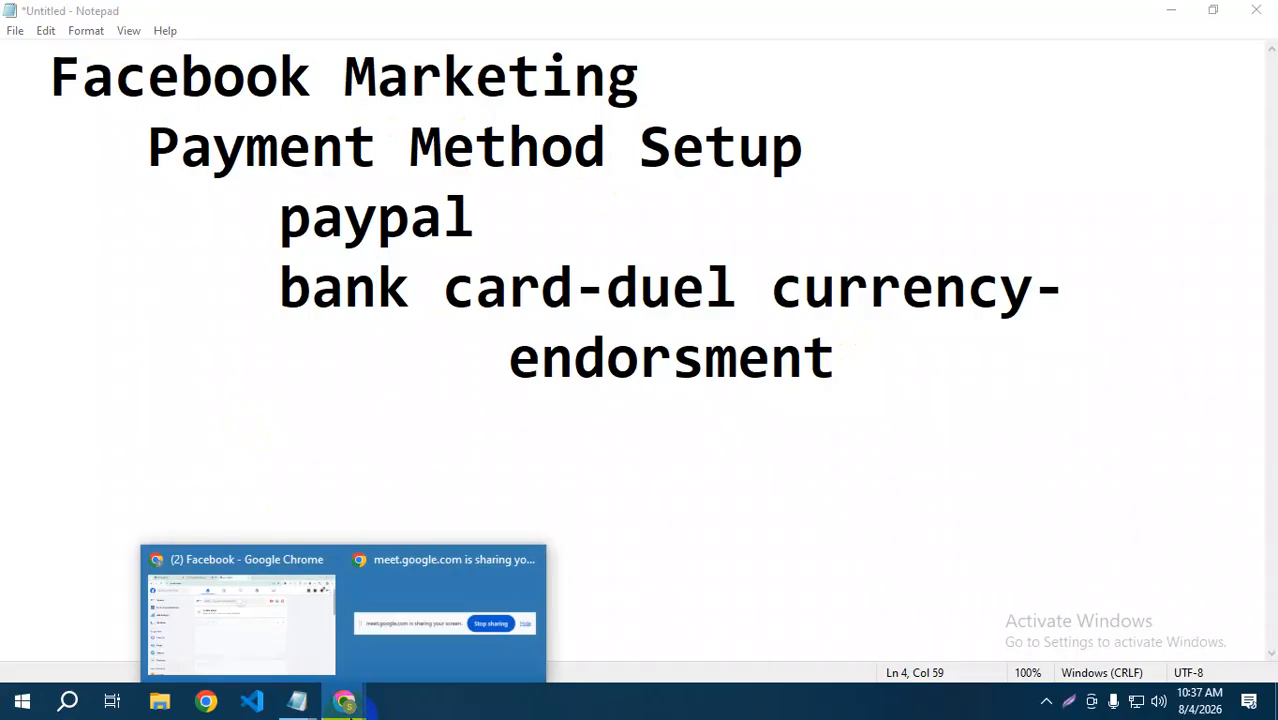
click(282, 658)
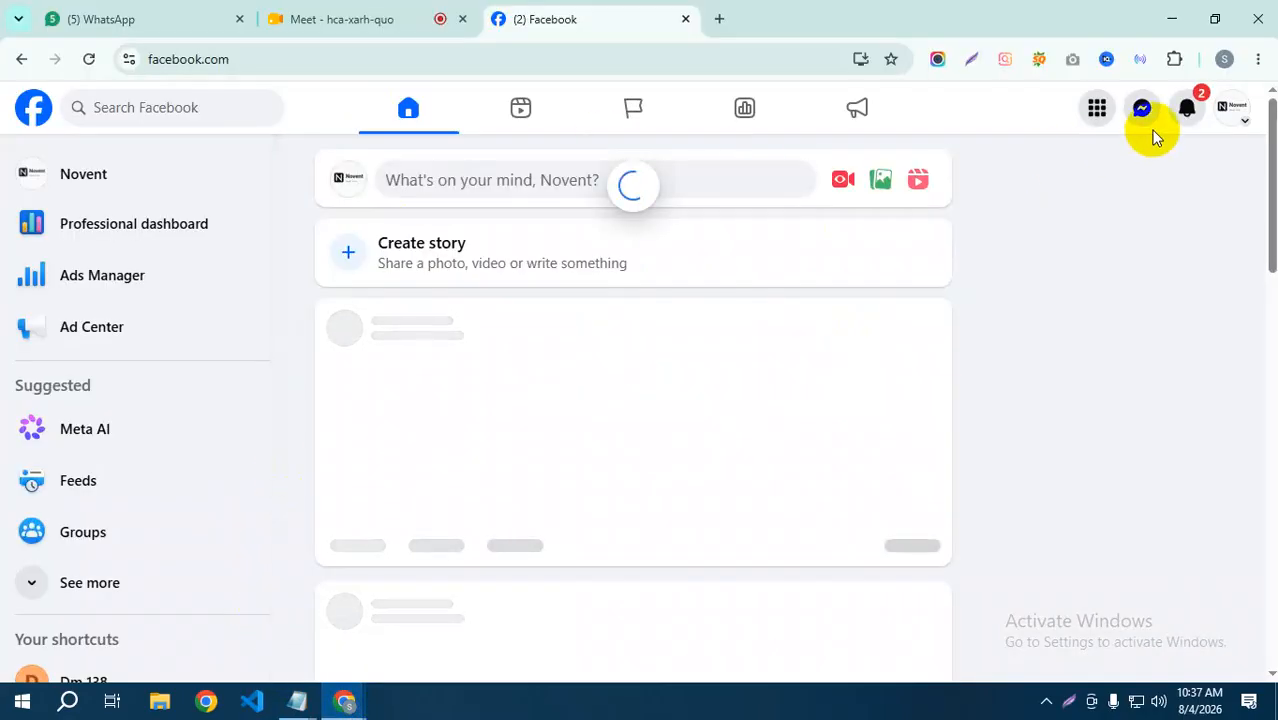
click(1240, 112)
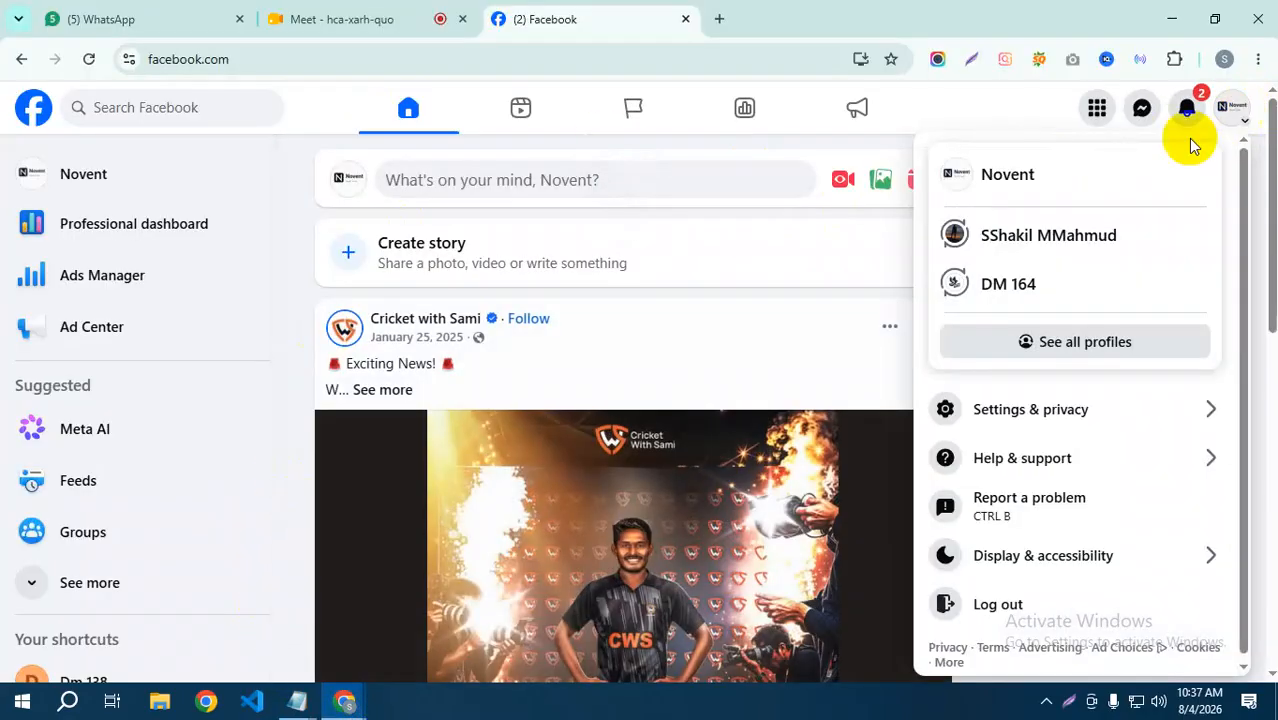
click(1027, 236)
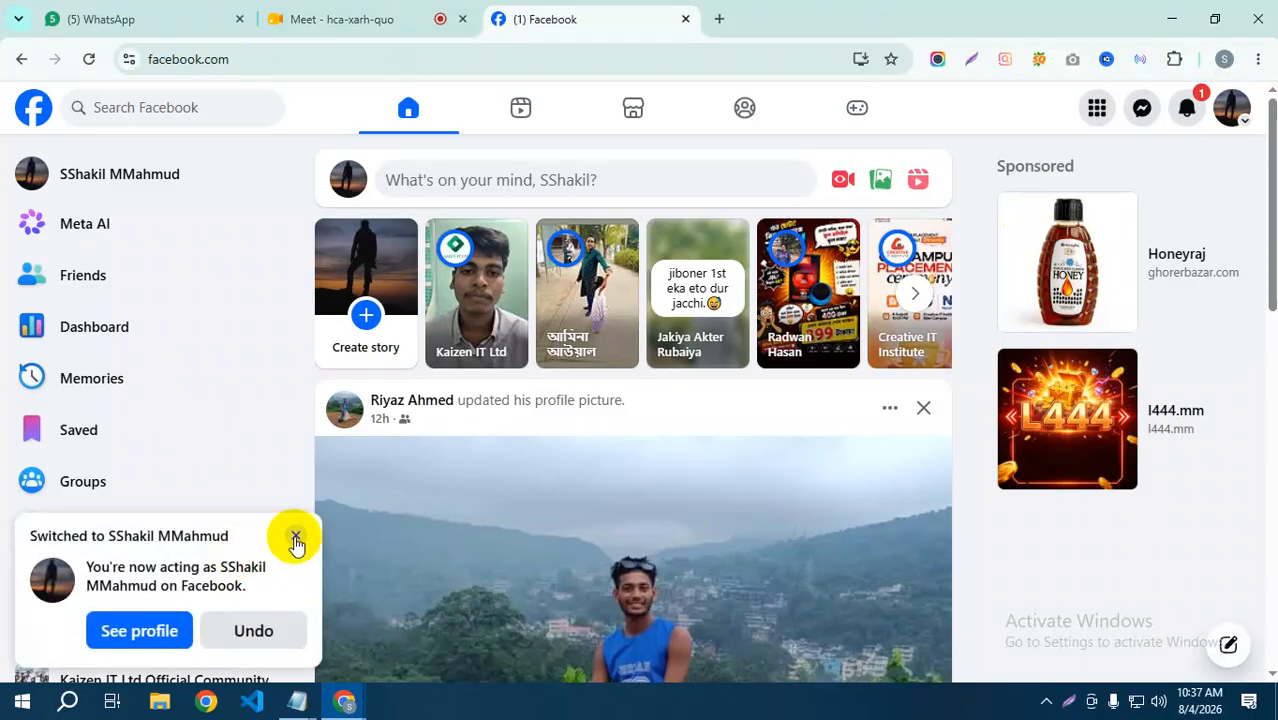
- Dismiss the profile-switch notice and open Ads Manager from the expanded shortcut list
click(296, 541)
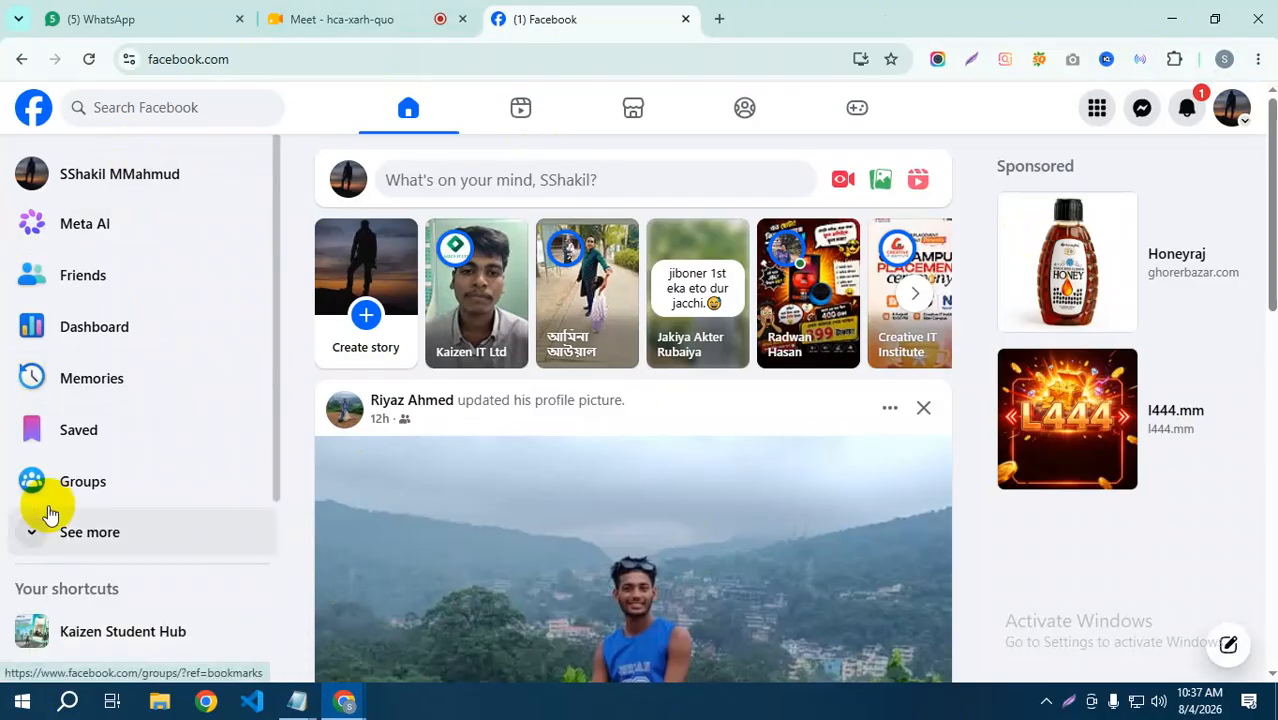
click(68, 531)
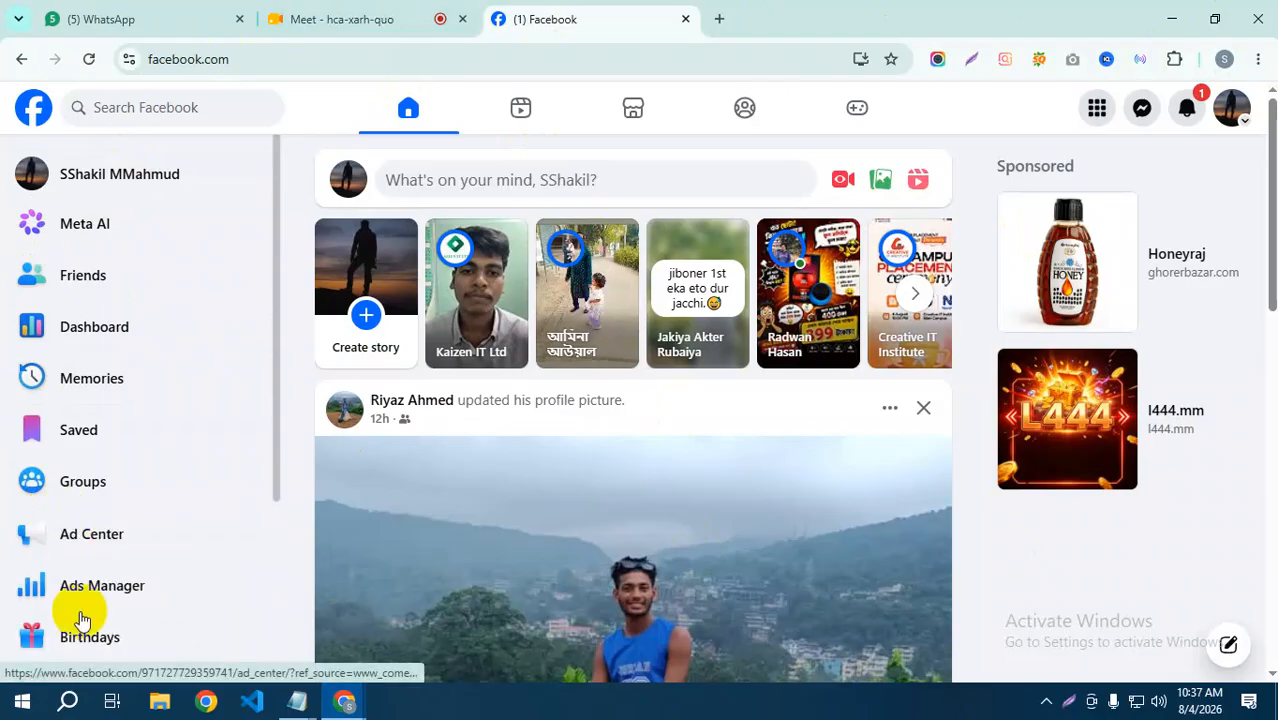
click(114, 599)
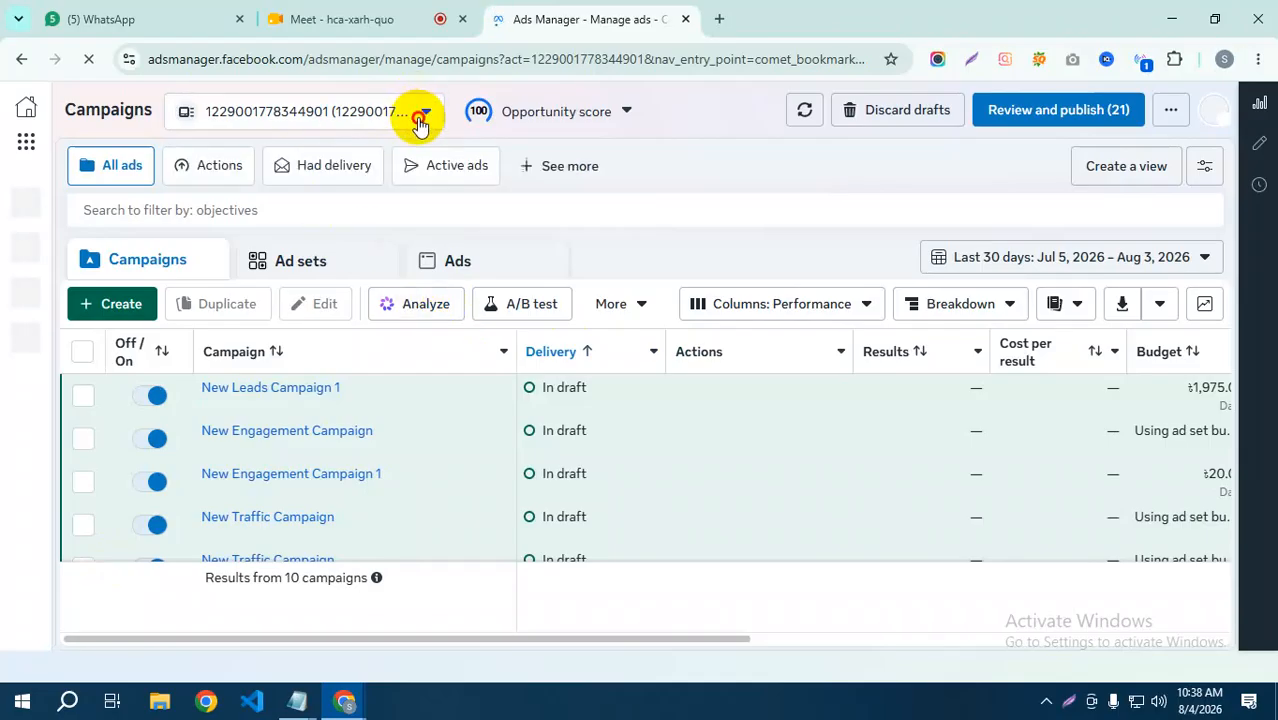
- Examine the available business portfolios and the ad account under Other assets in the ad account list
click(405, 133)
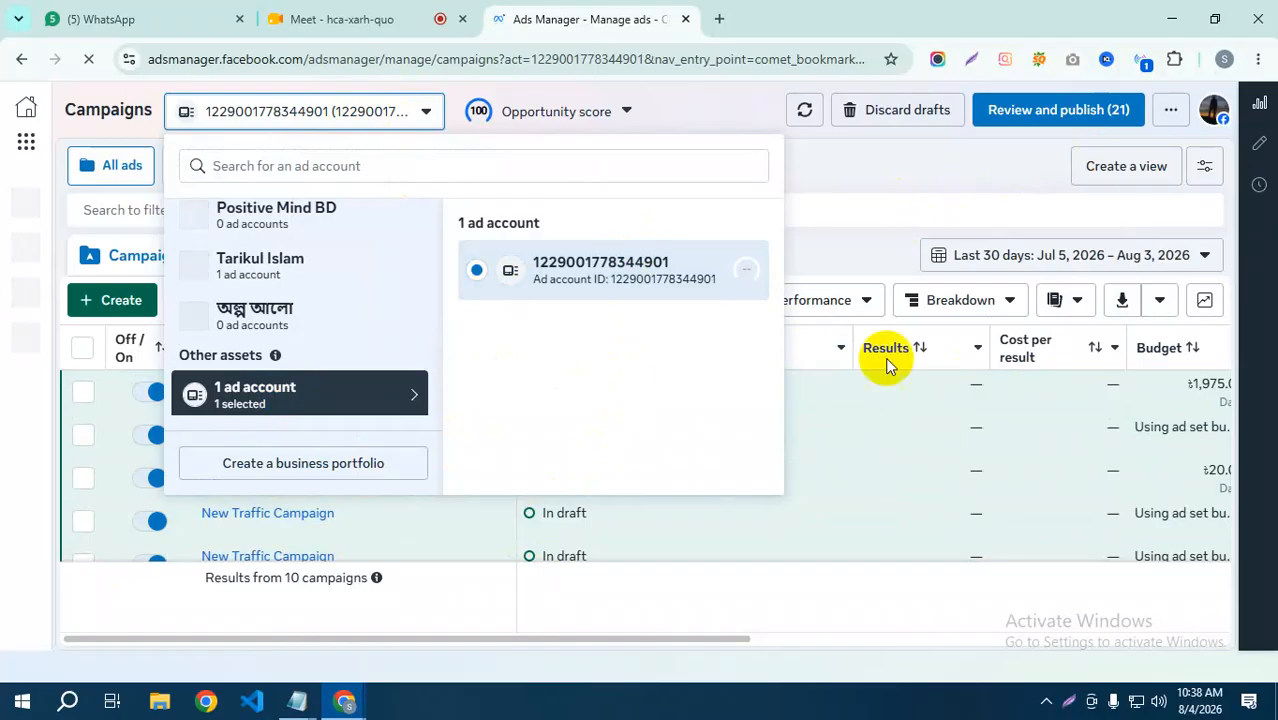
click(896, 199)
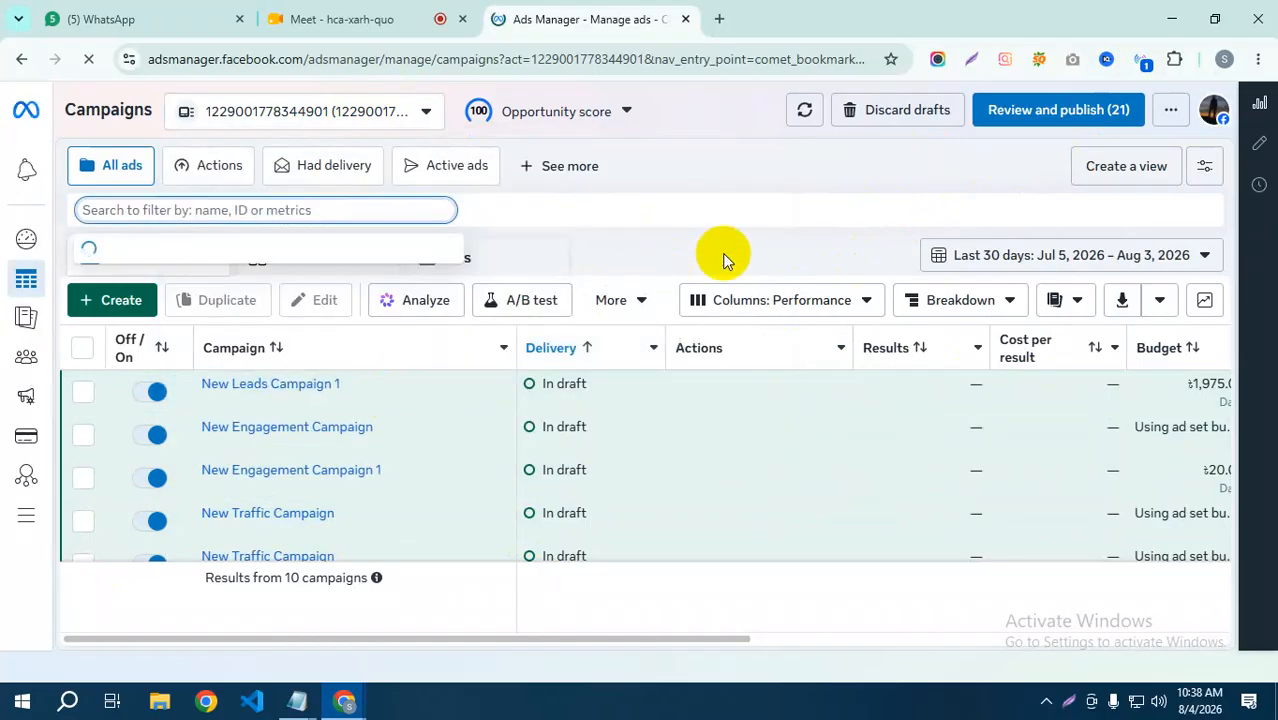
mouse_move(305, 485)
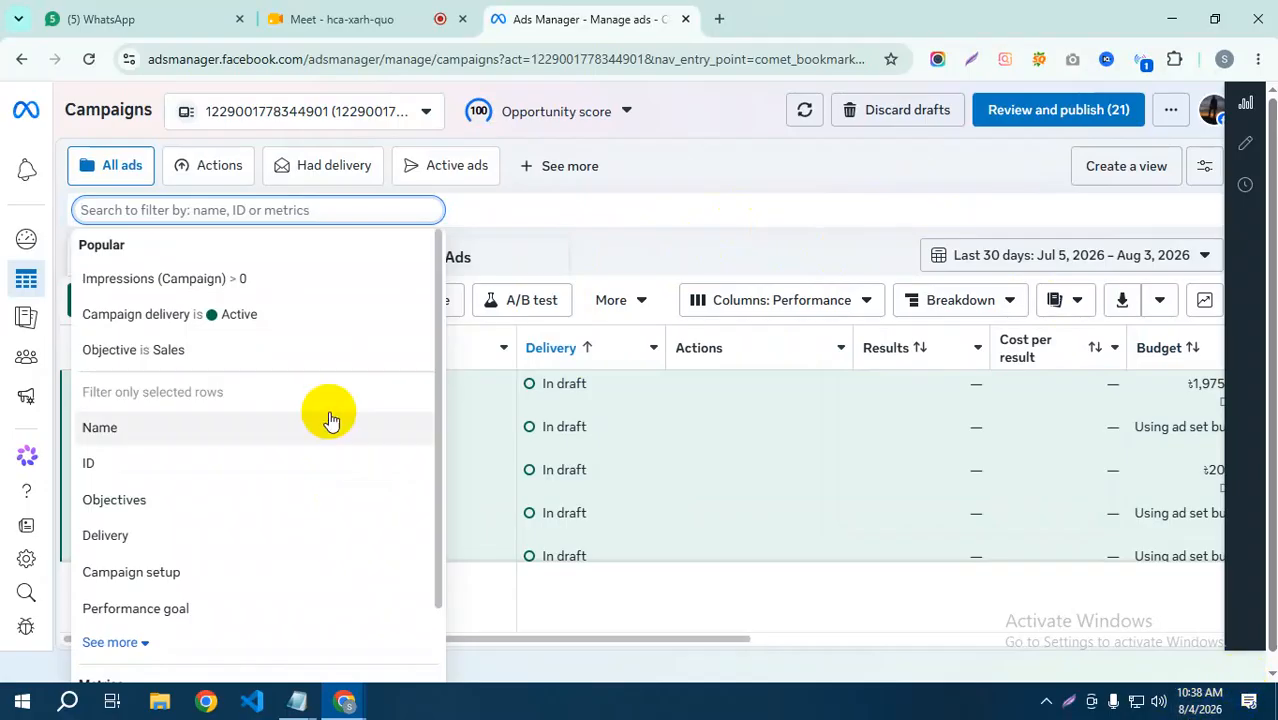
click(607, 231)
mouse_move(348, 446)
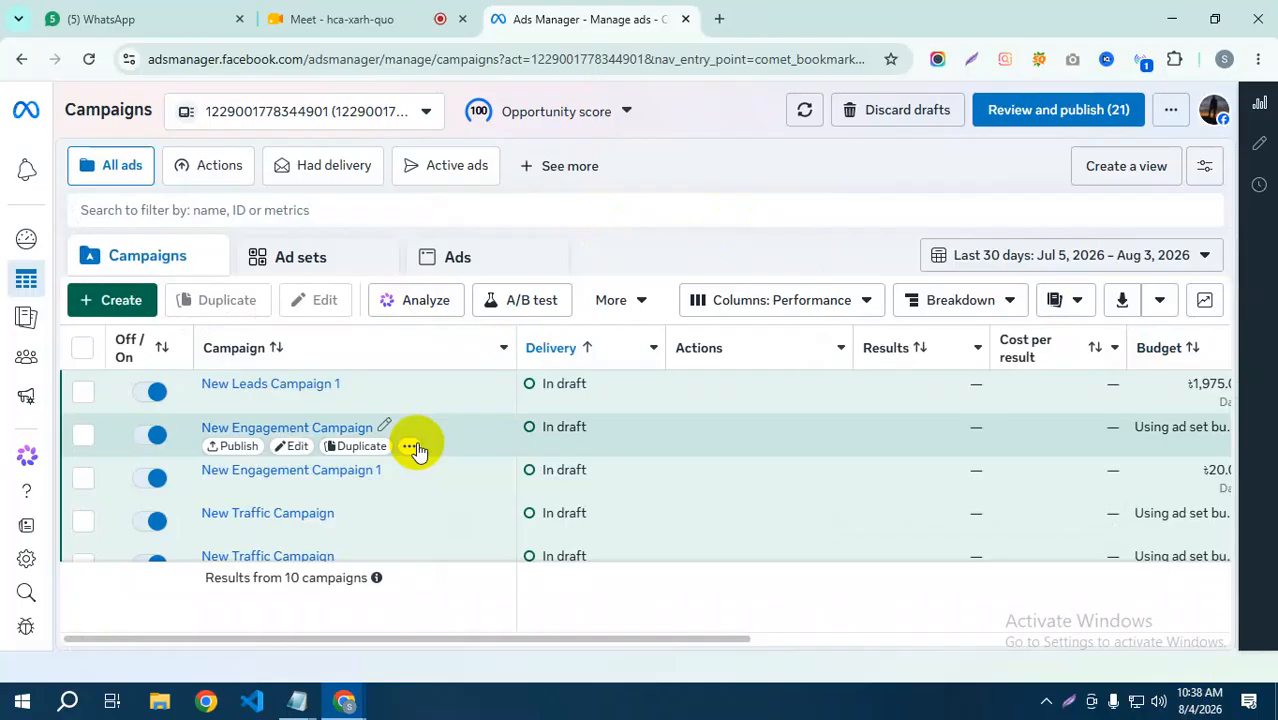
click(425, 110)
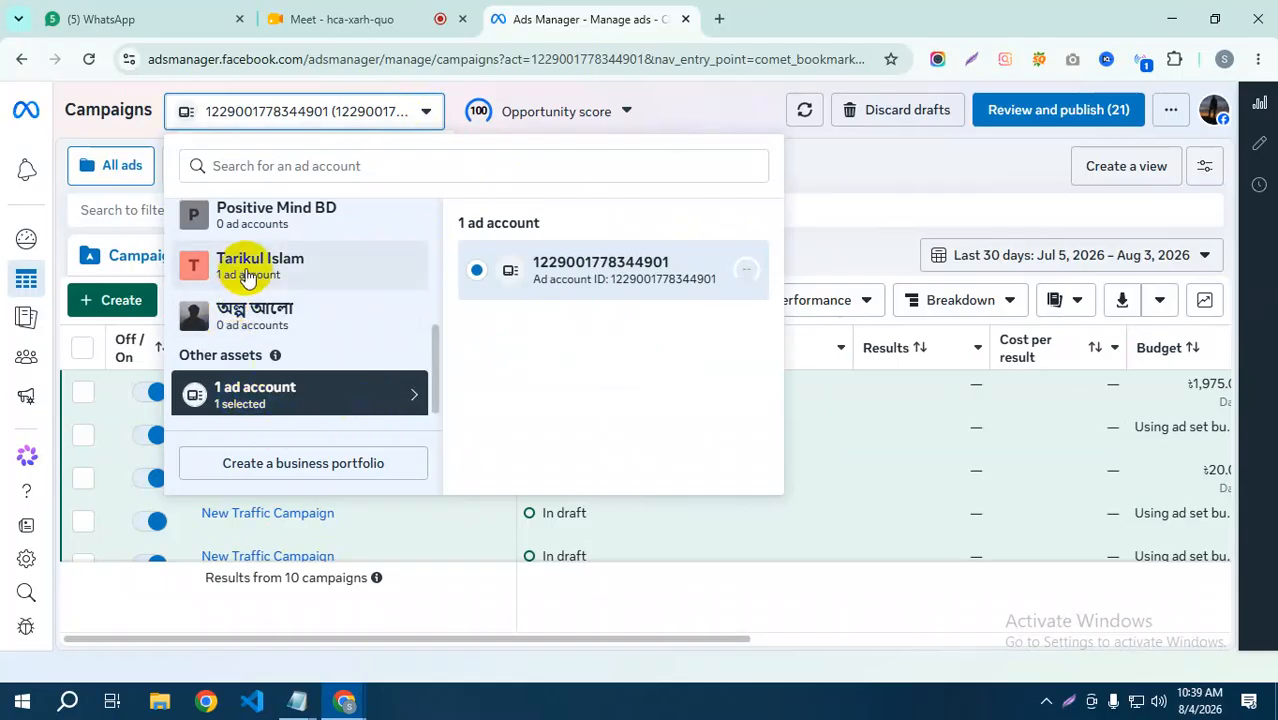
scroll(250, 300, up, 5)
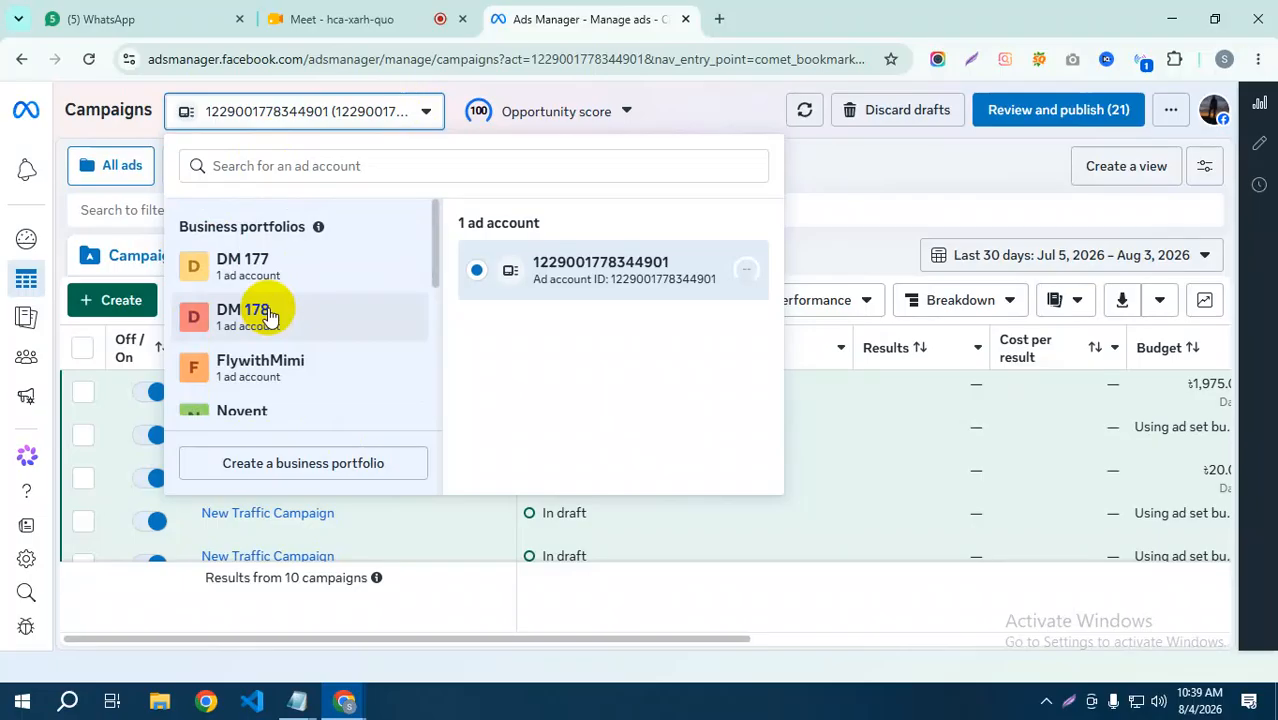
scroll(268, 313, down, 5)
scroll(262, 385, down, 1)
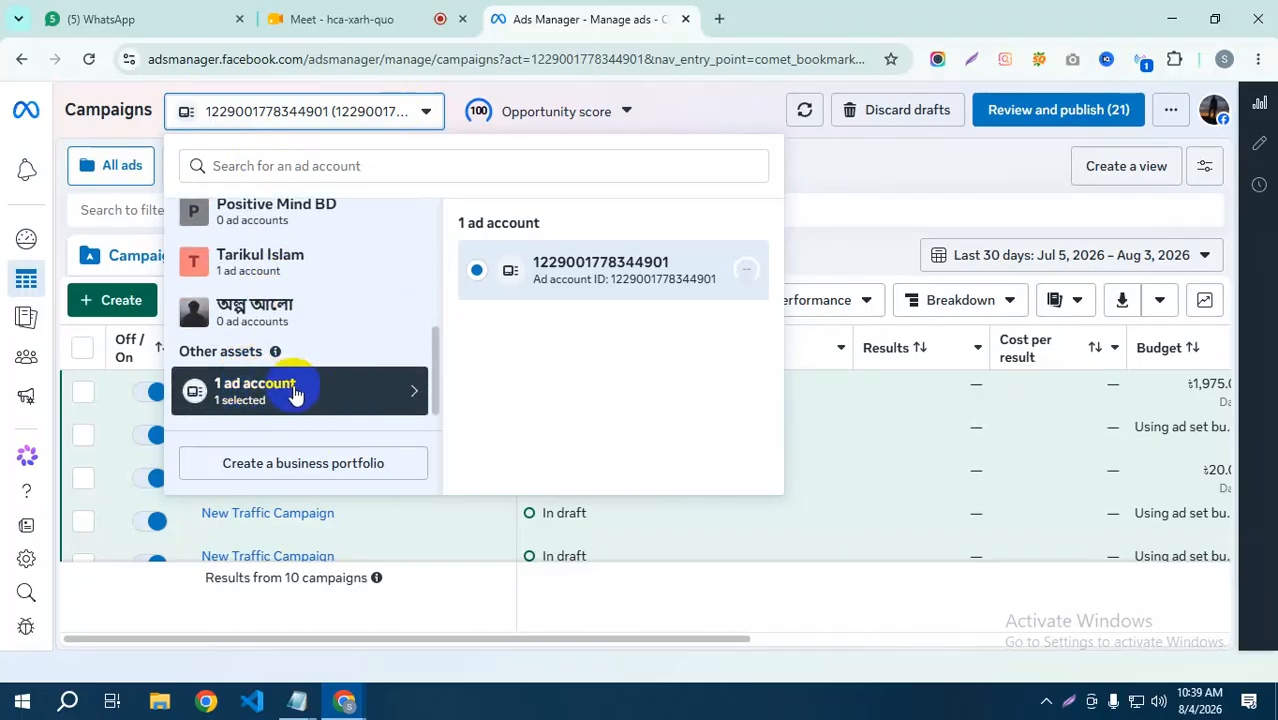
scroll(257, 230, up, 3)
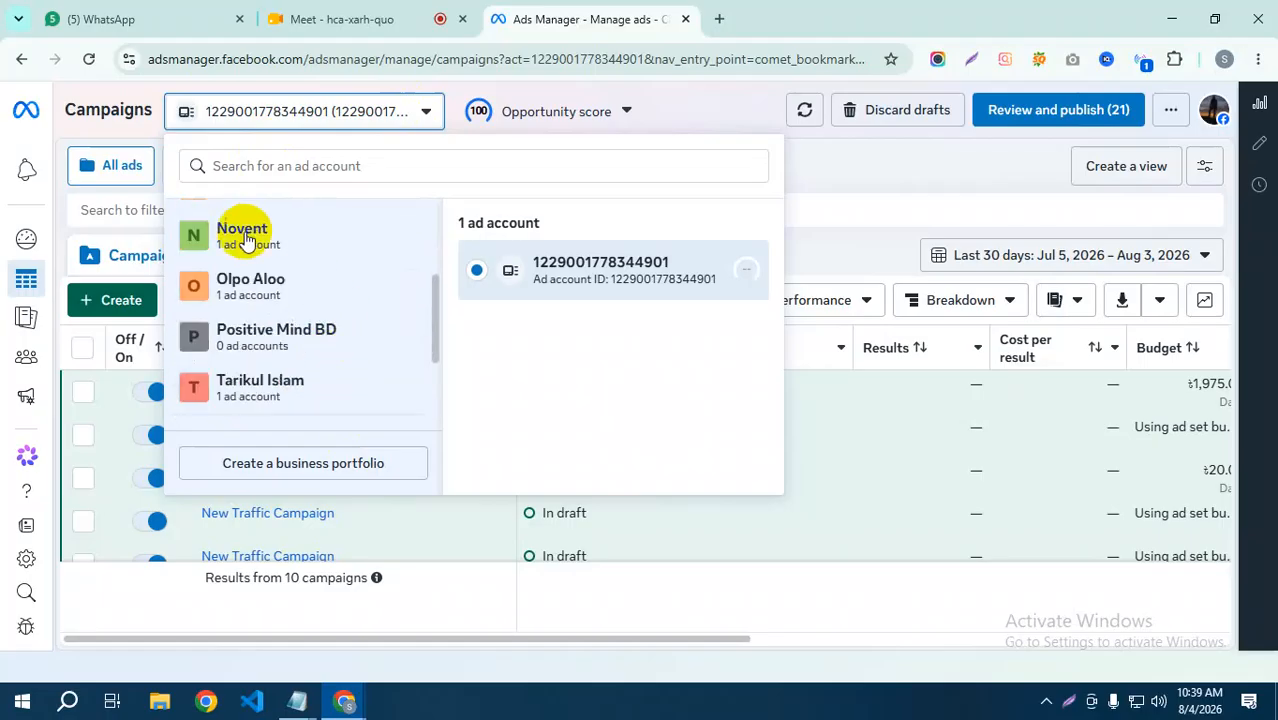
scroll(251, 275, up, 1)
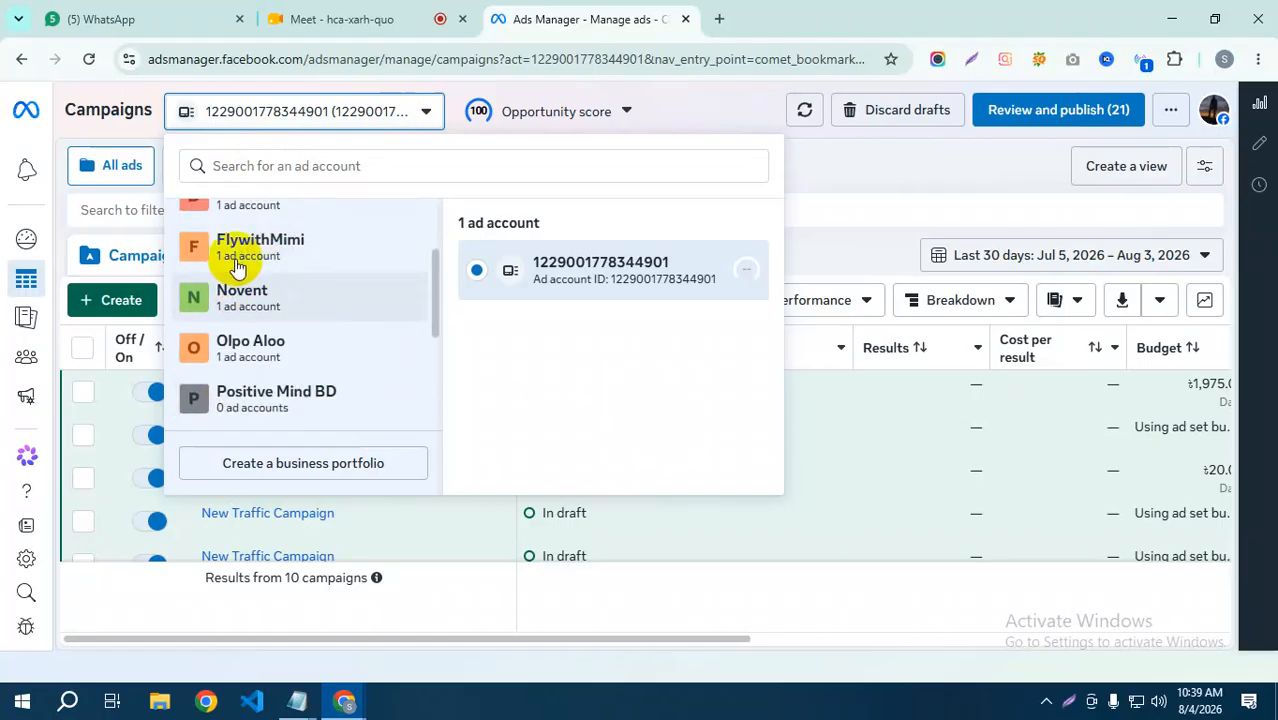
scroll(257, 250, up, 2)
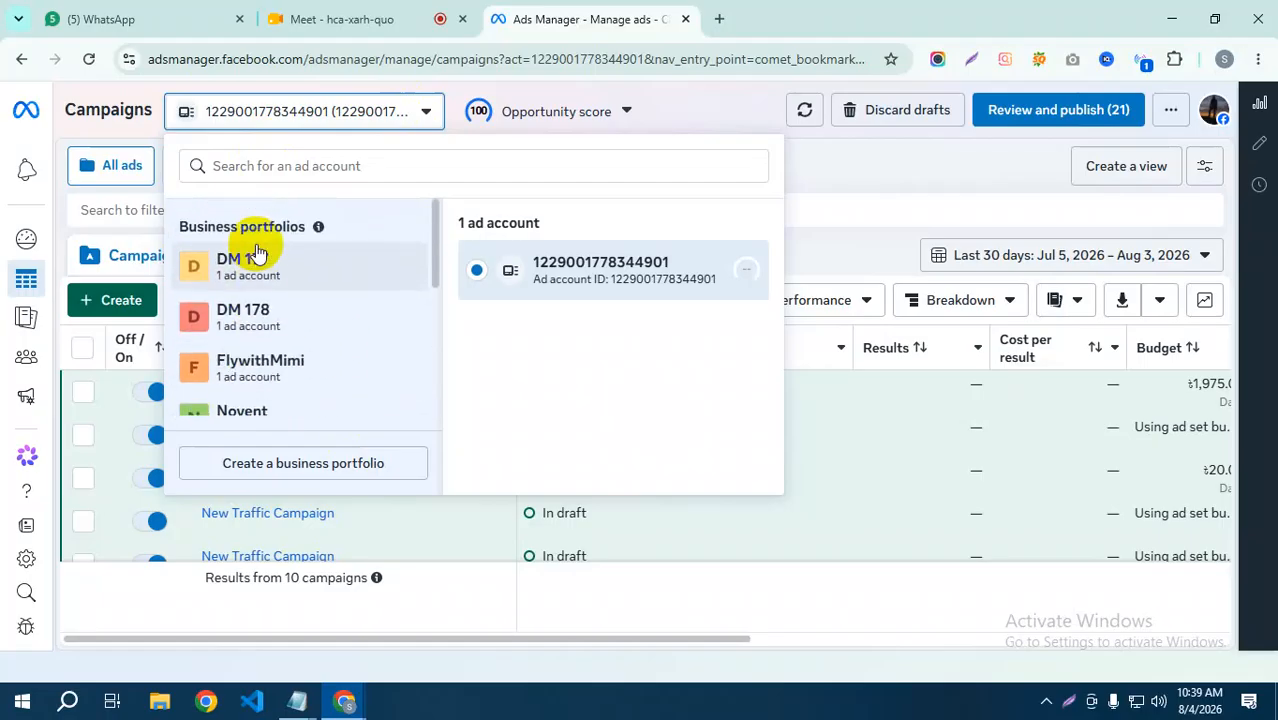
click(837, 162)
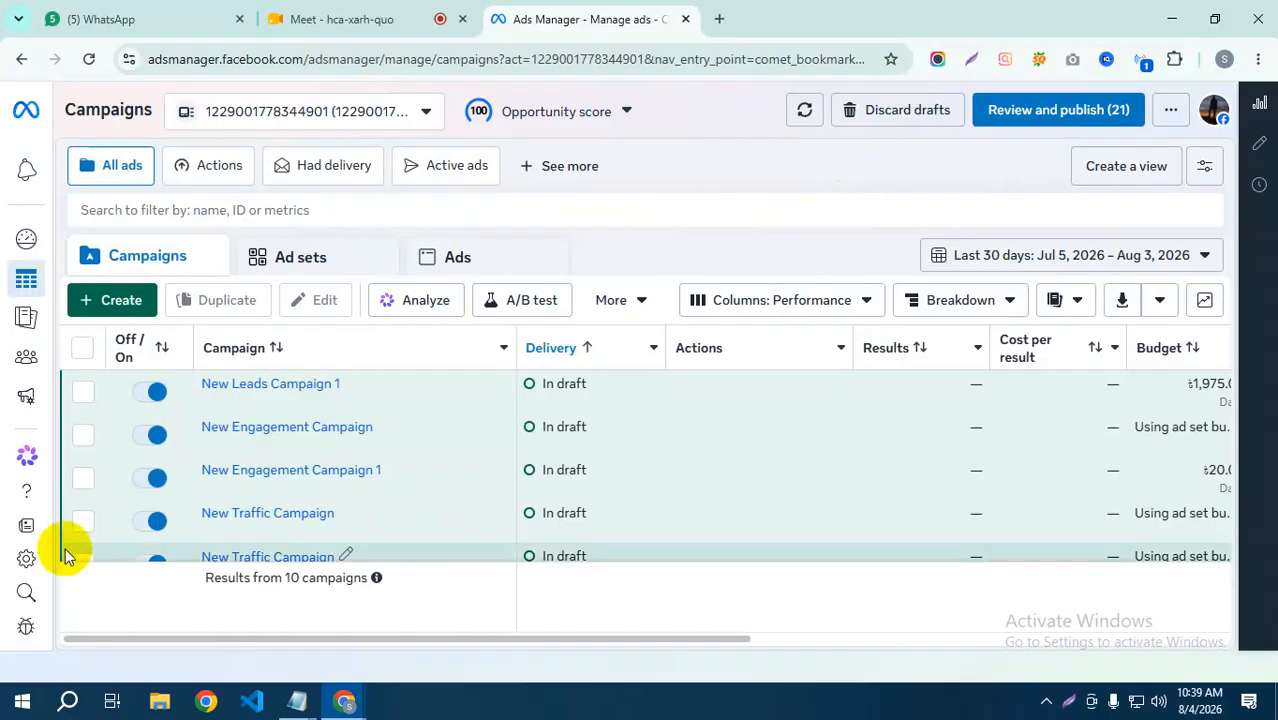
- Select all the draft campaigns in the campaigns table and delete them
click(80, 437)
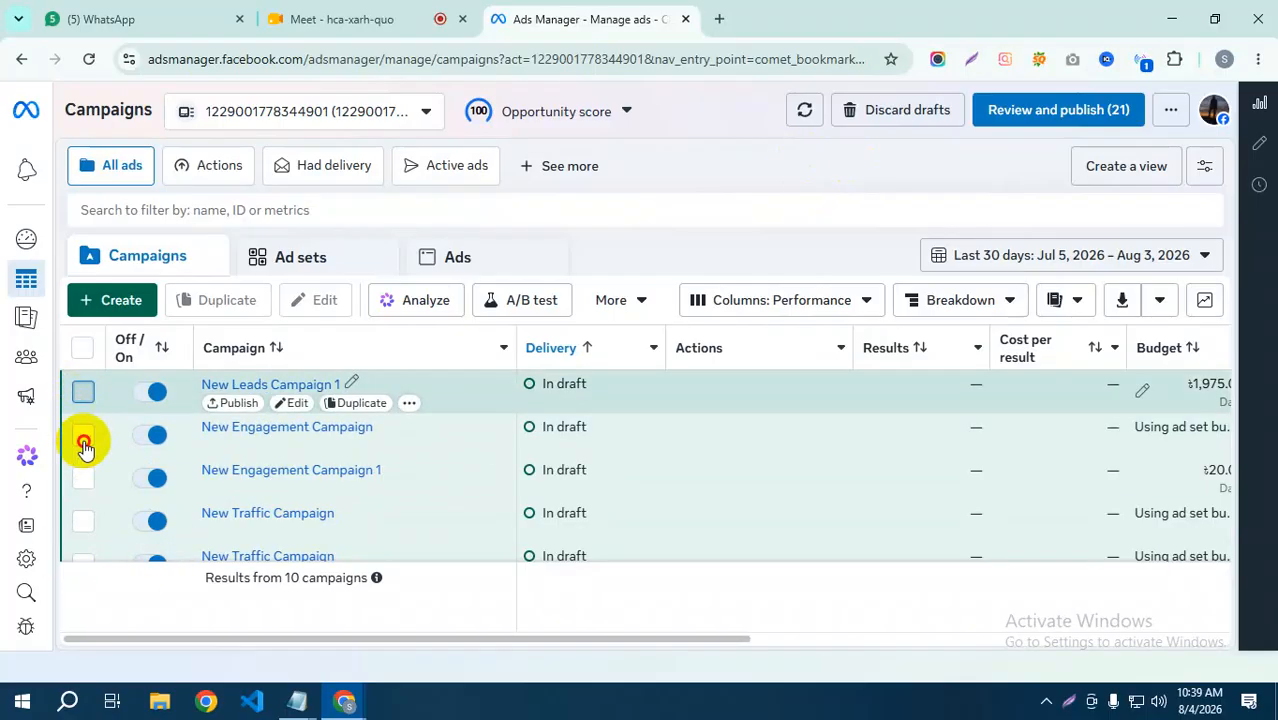
click(82, 479)
click(77, 522)
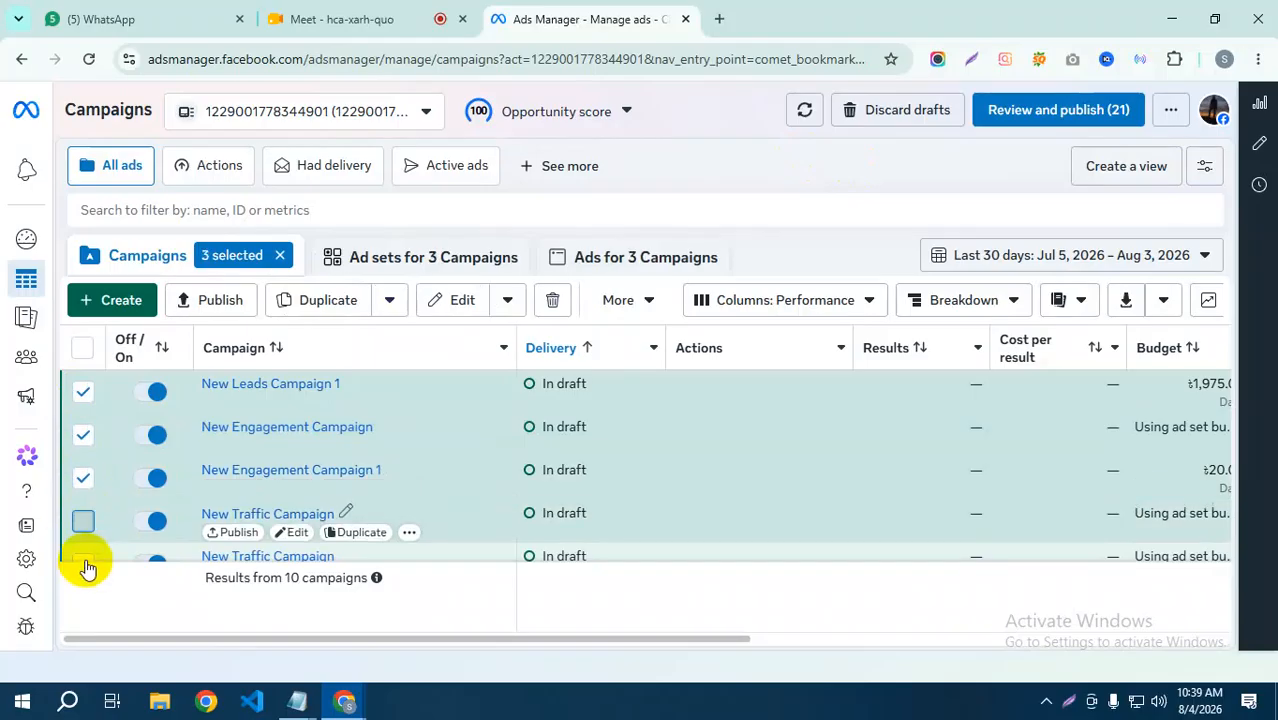
scroll(200, 520, down, 3)
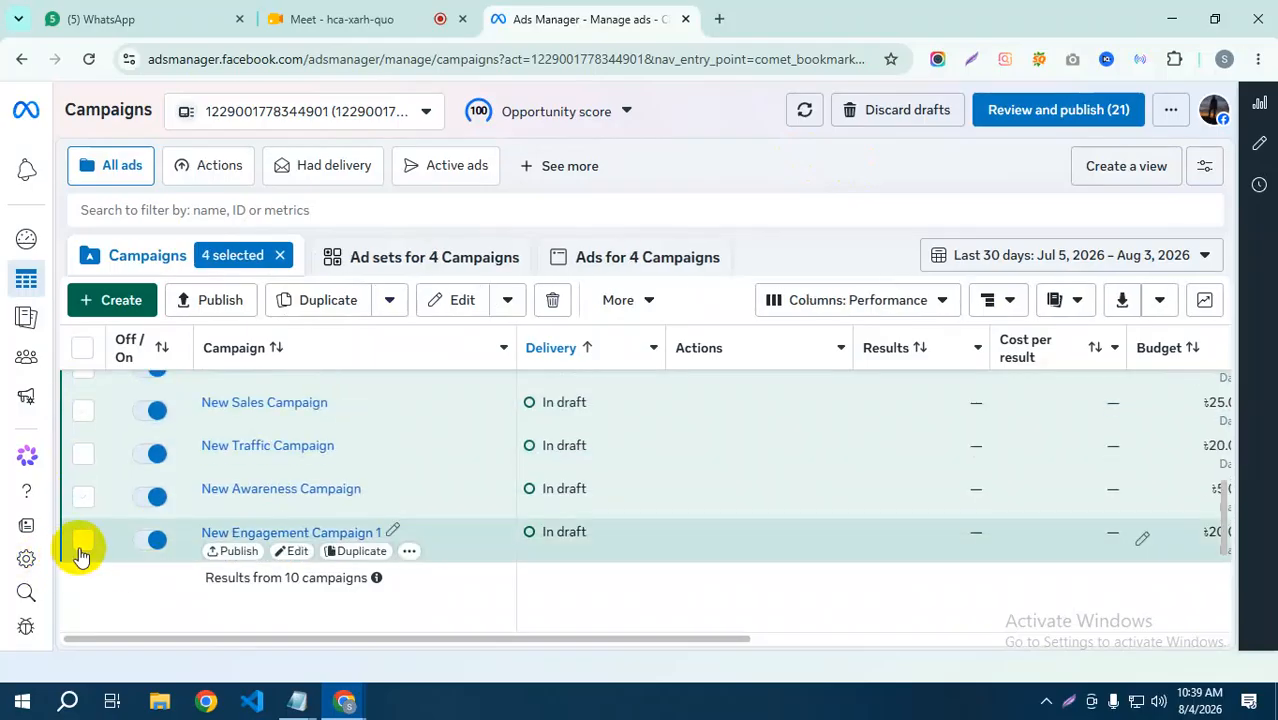
click(82, 538)
click(82, 496)
click(80, 456)
click(83, 411)
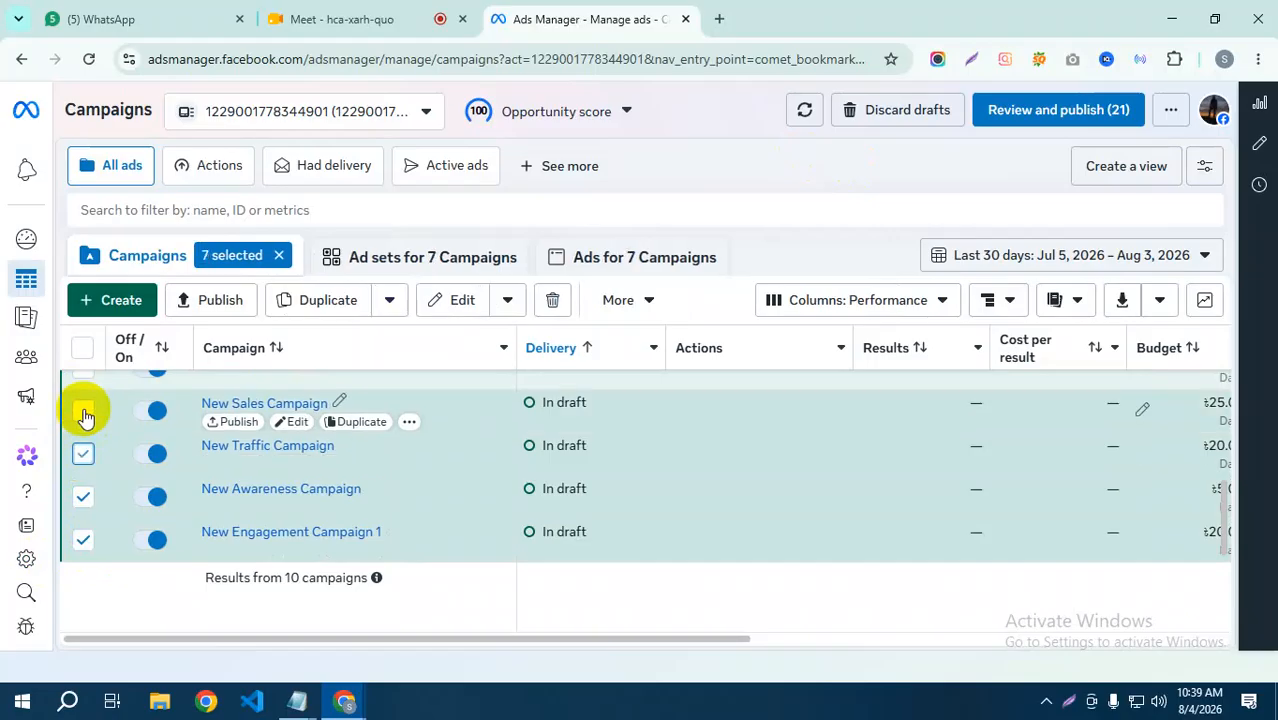
scroll(88, 452, up, 3)
scroll(86, 462, down, 4)
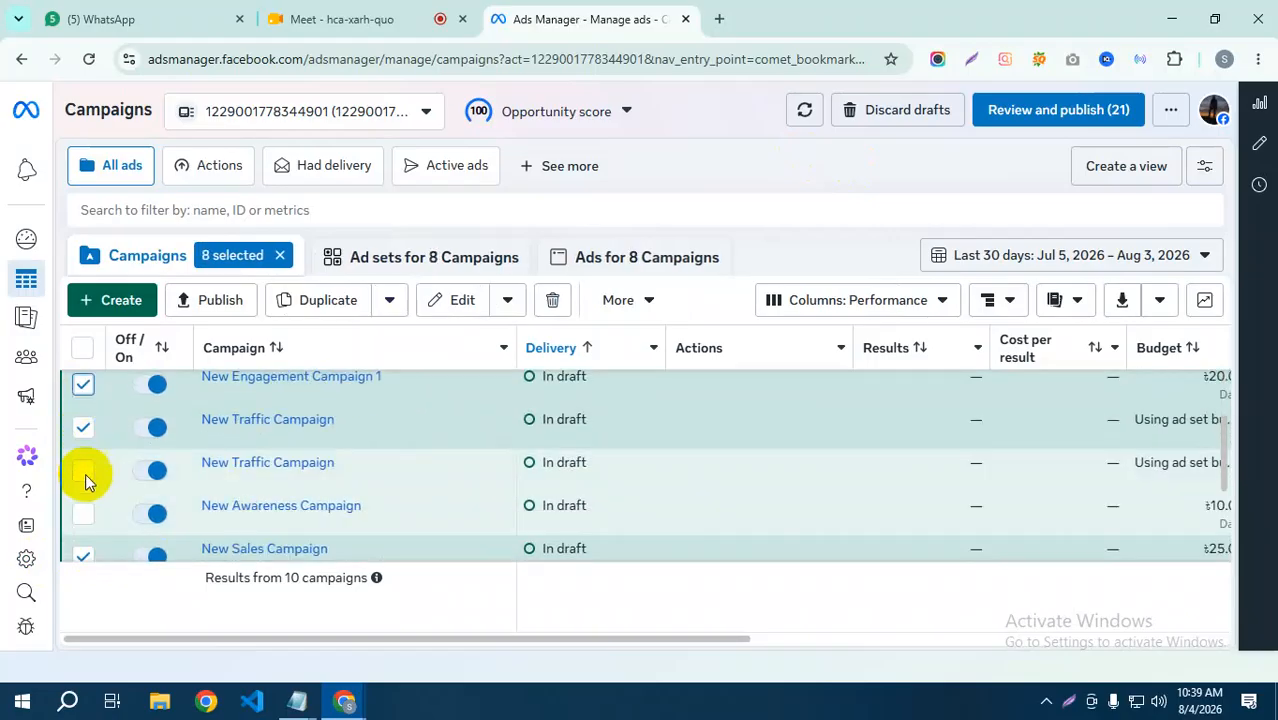
click(80, 380)
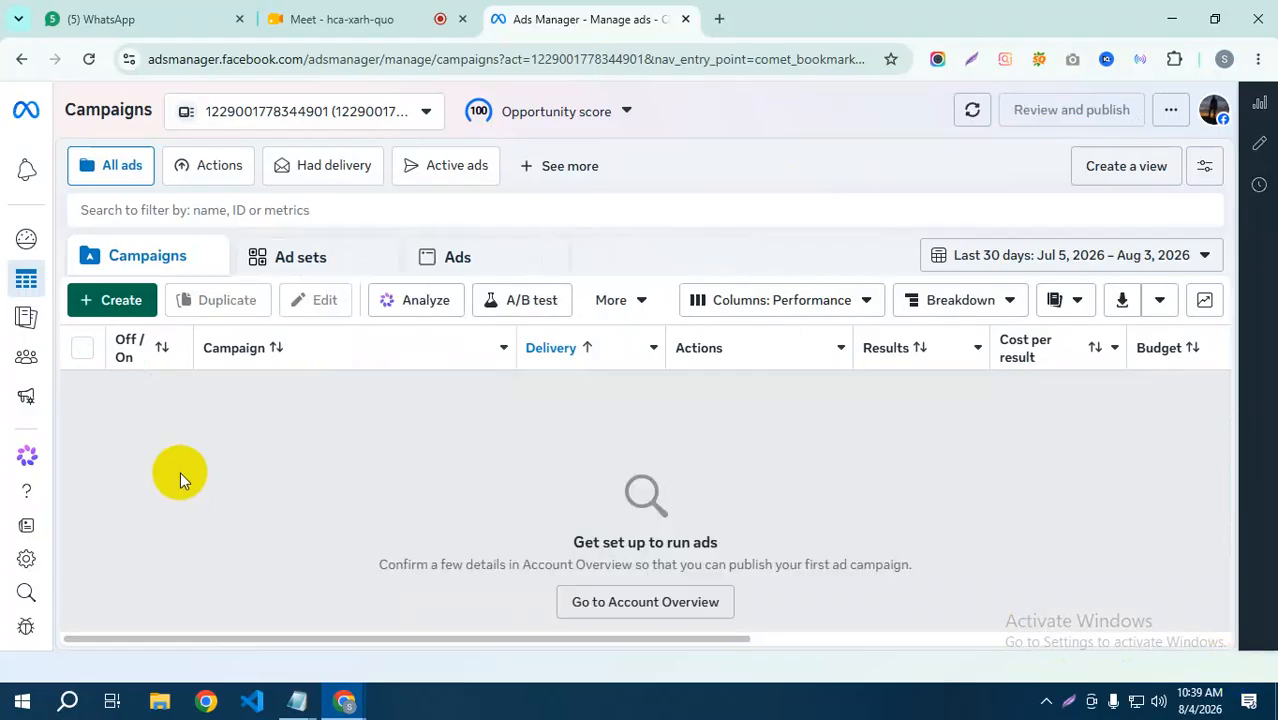
- Open Billing & payments for the ad account and start the setup for adding payment information
mouse_move(23, 163)
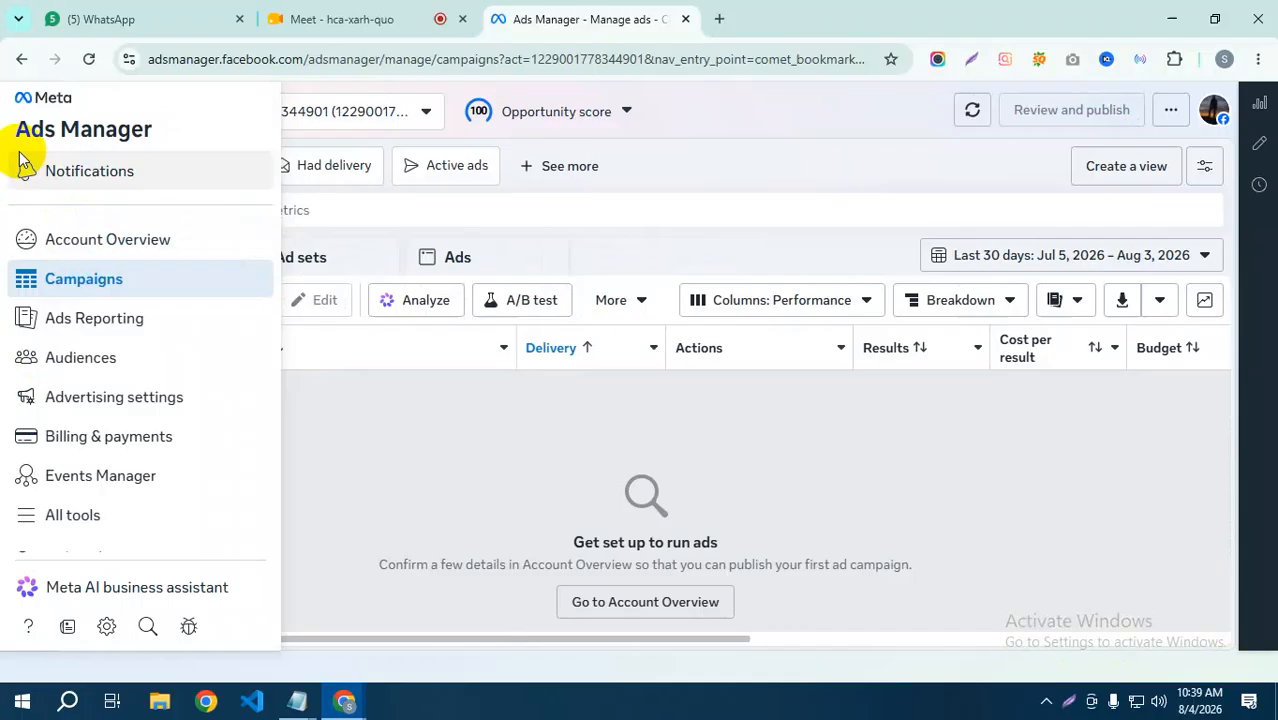
click(112, 443)
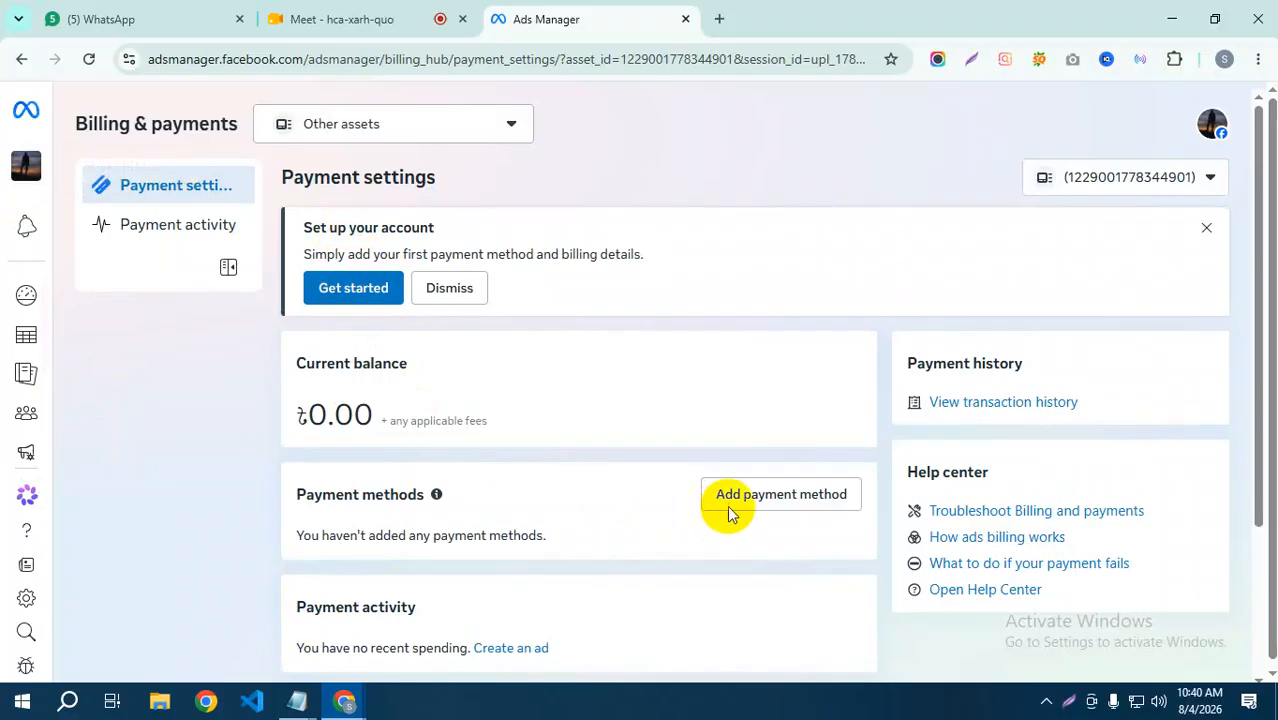
click(366, 288)
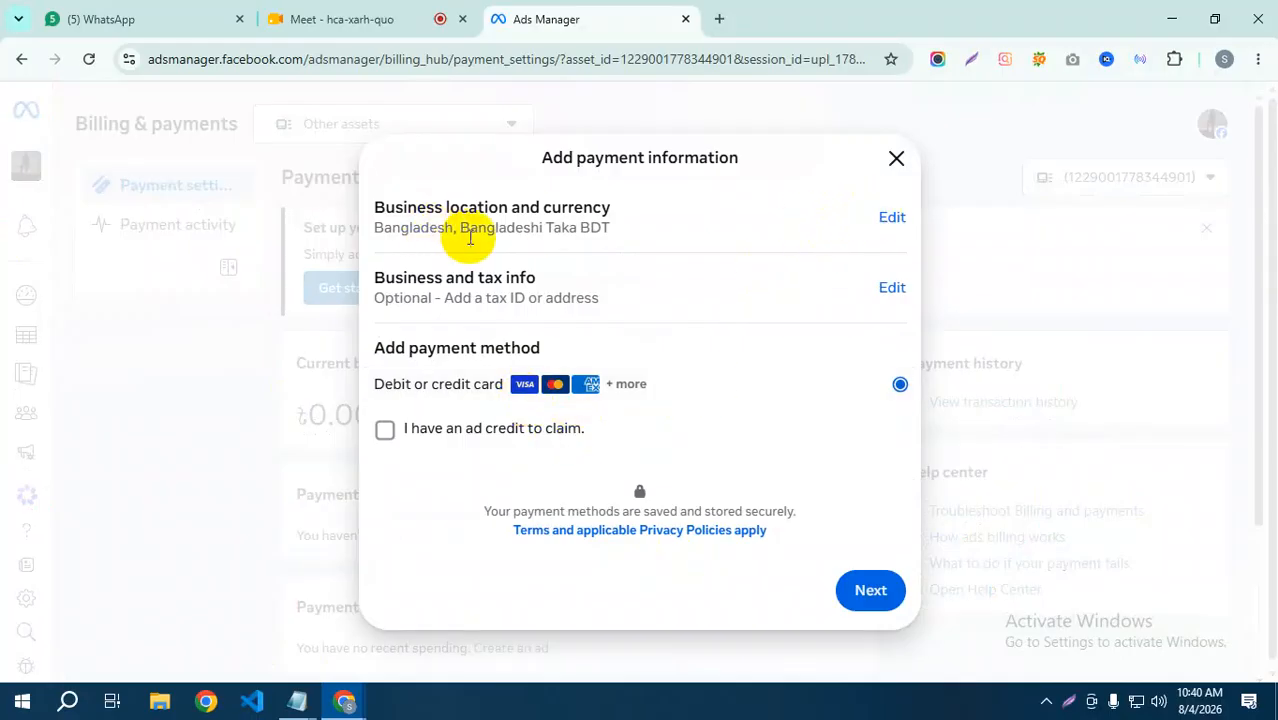
- Confirm Bangladesh, Bangladeshi Taka and the Dhaka, Asia (GMT+06:00) time zone as the business location and currency settings
click(893, 220)
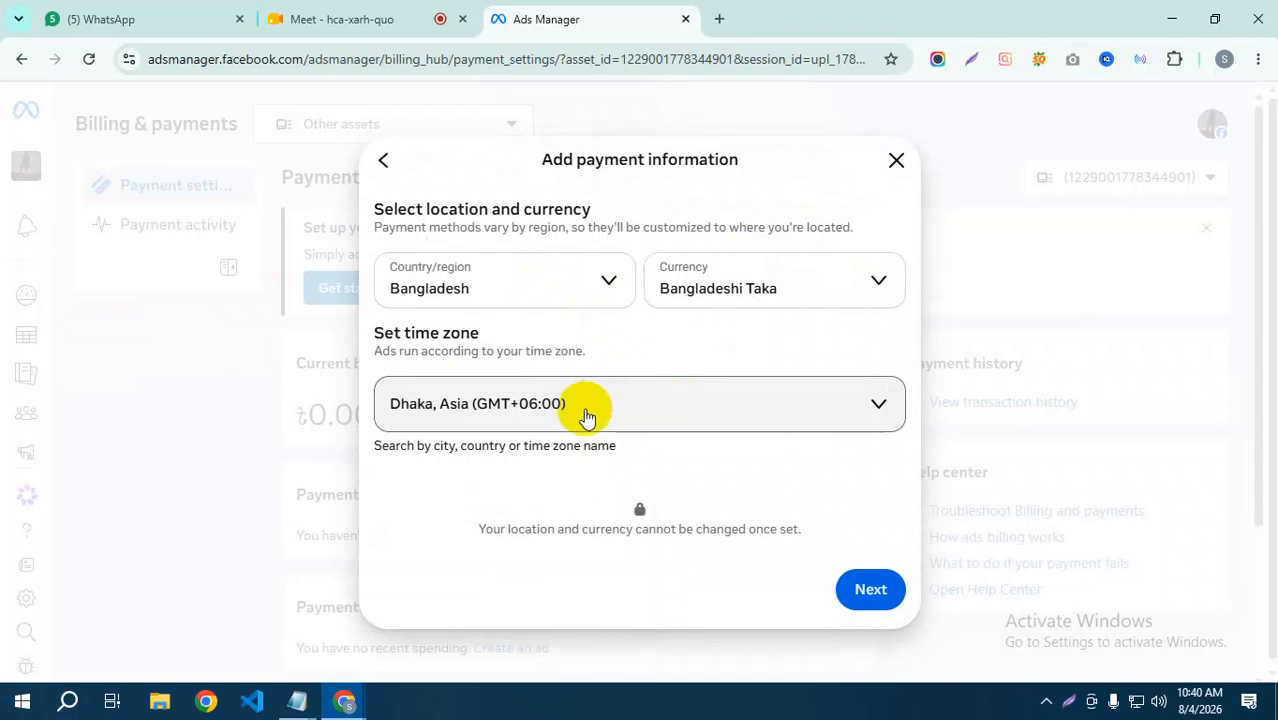
click(860, 596)
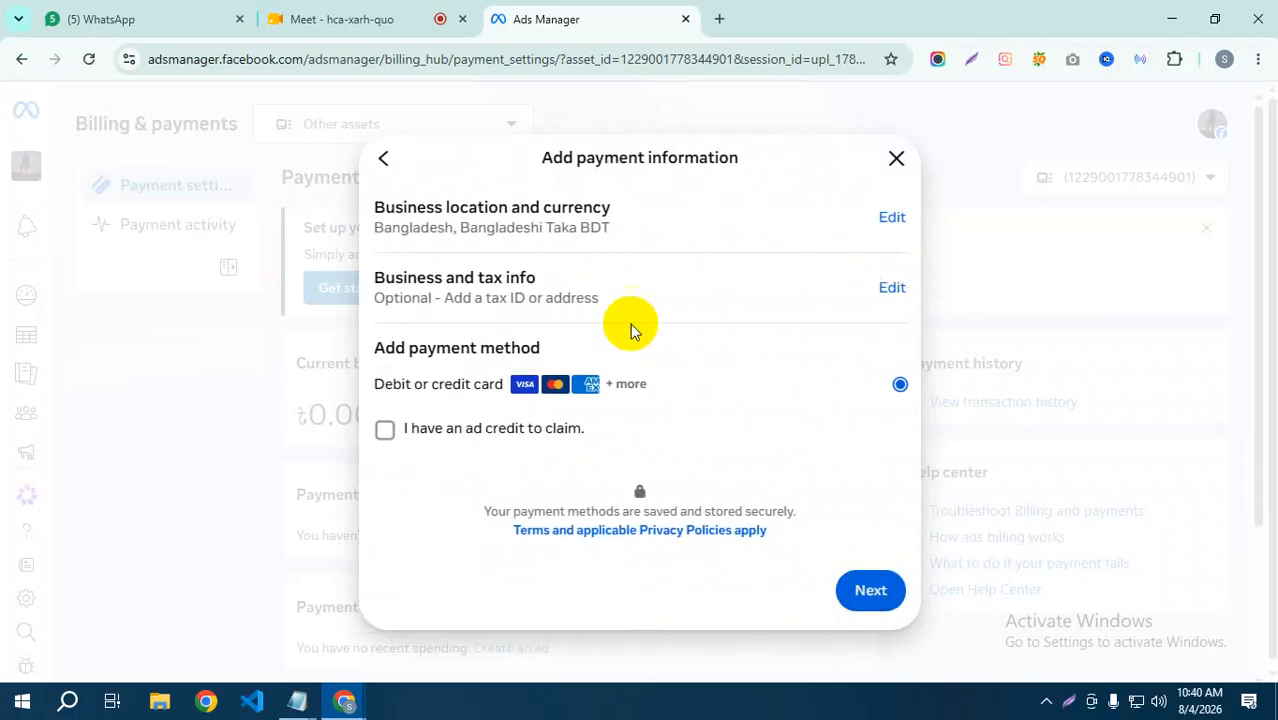
click(880, 290)
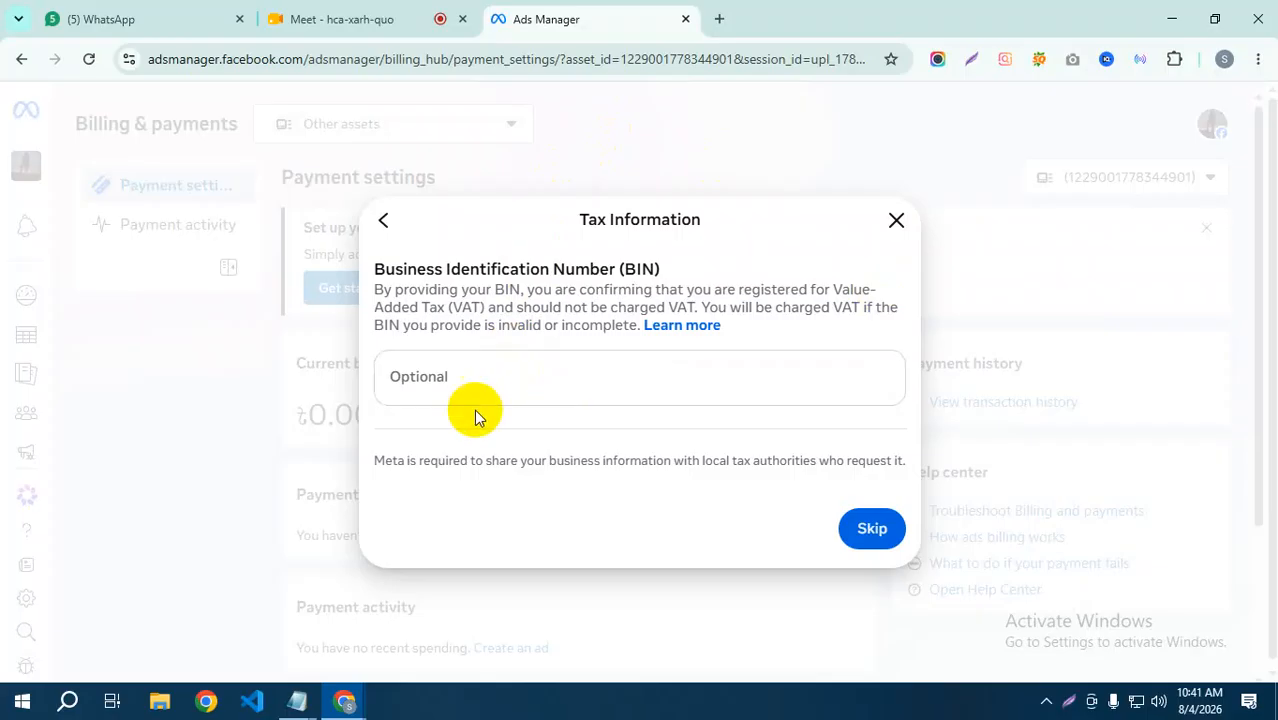
click(445, 375)
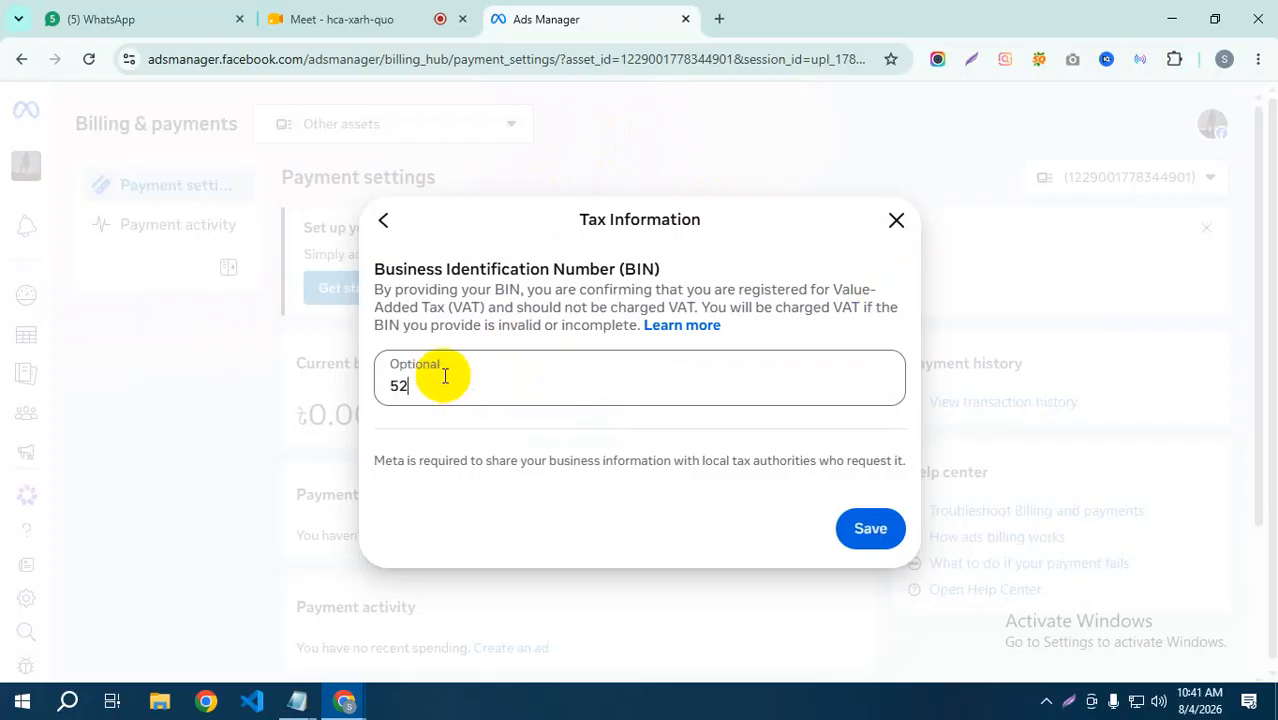
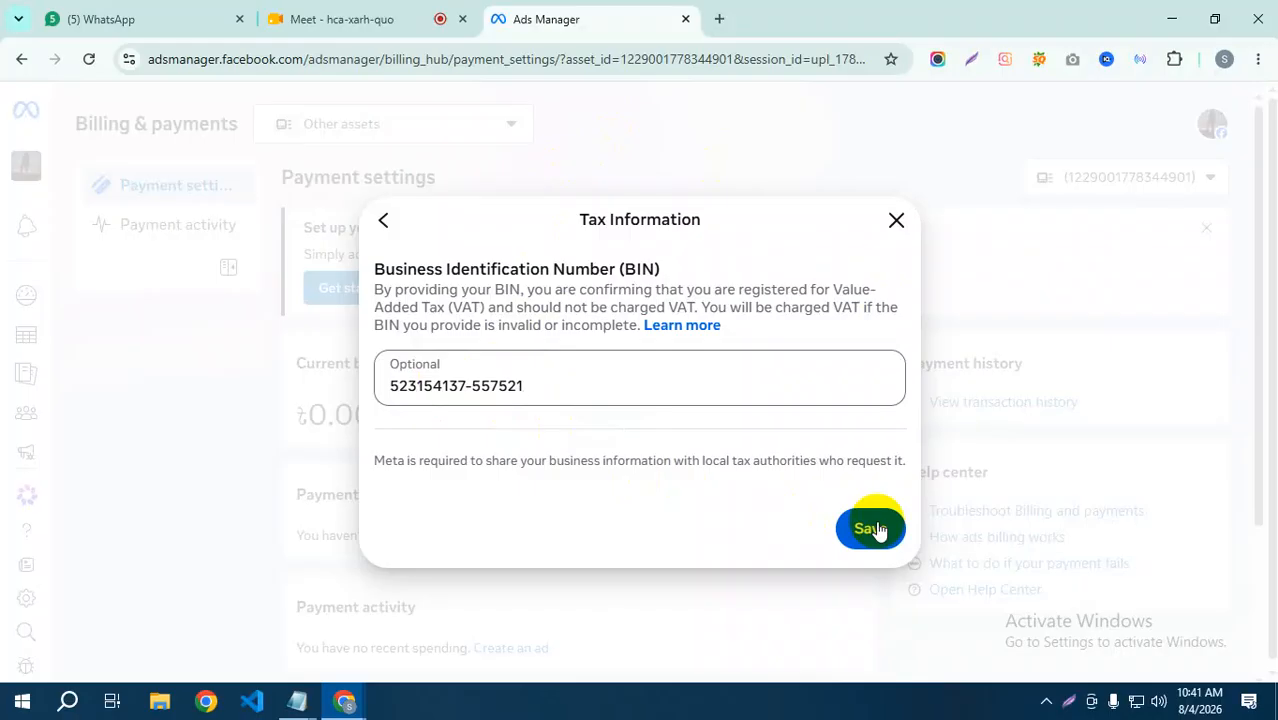
drag(533, 385, 400, 385)
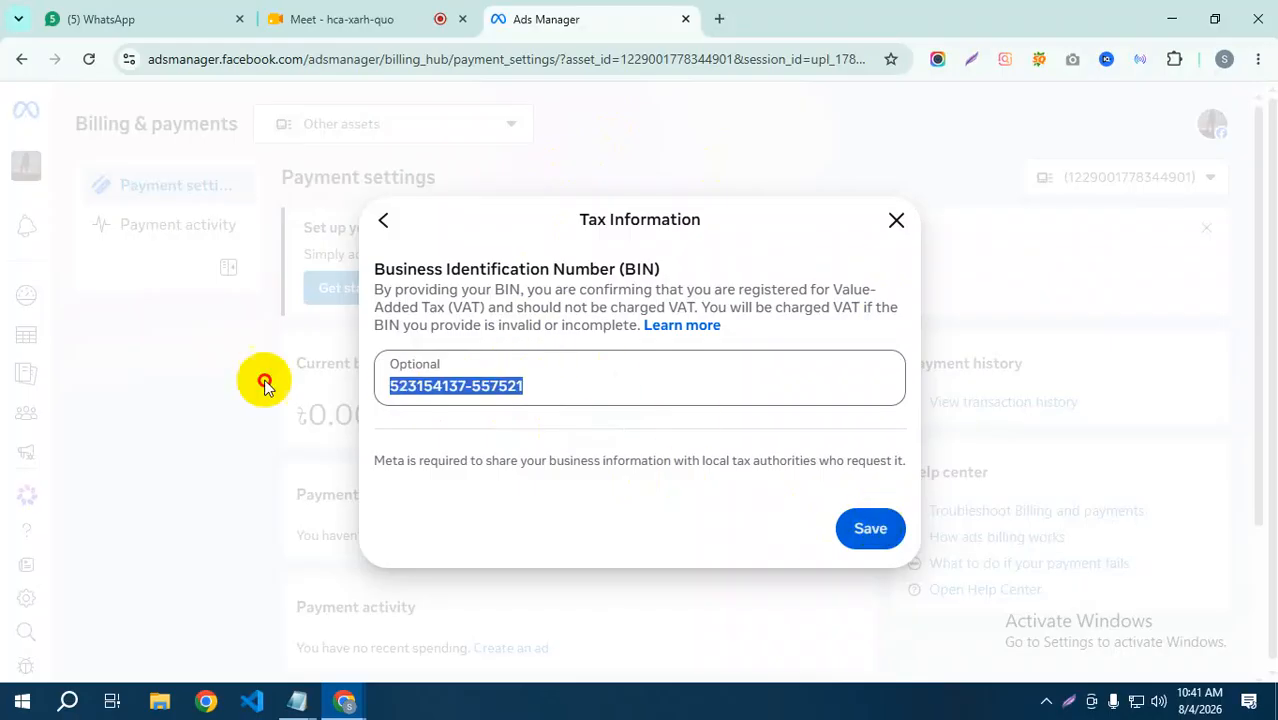
key(BackSpace)
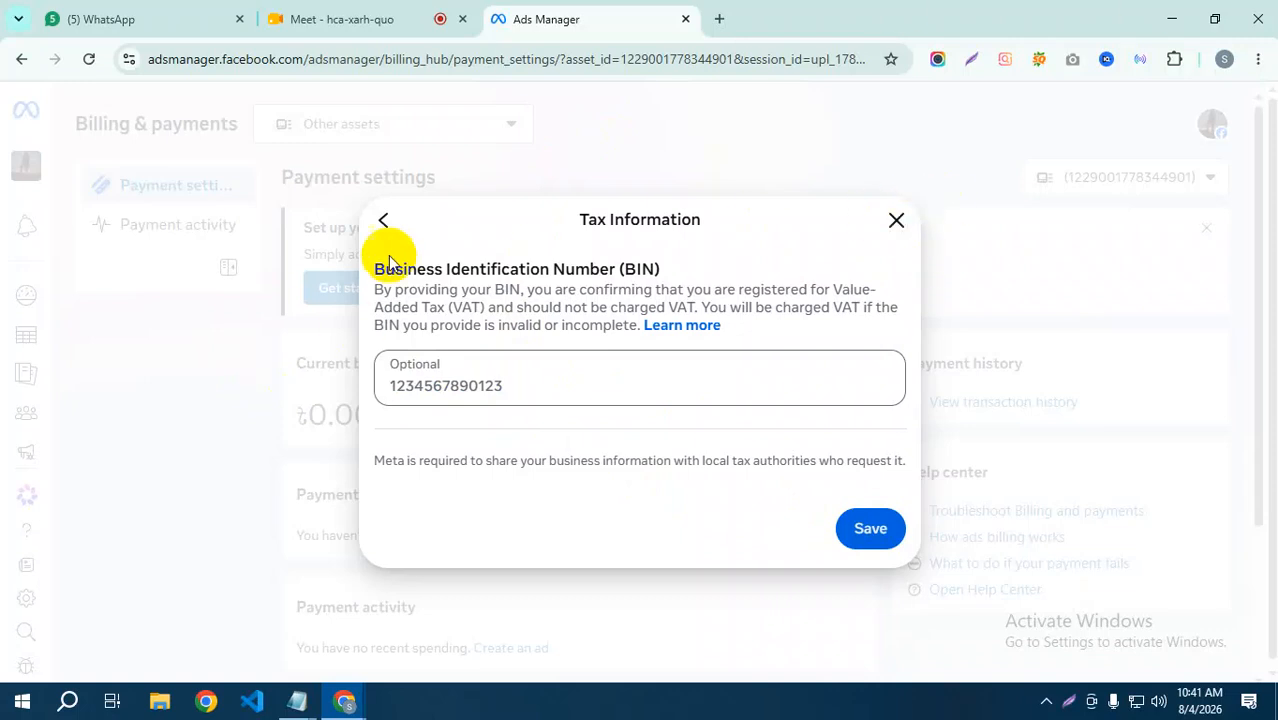
click(386, 222)
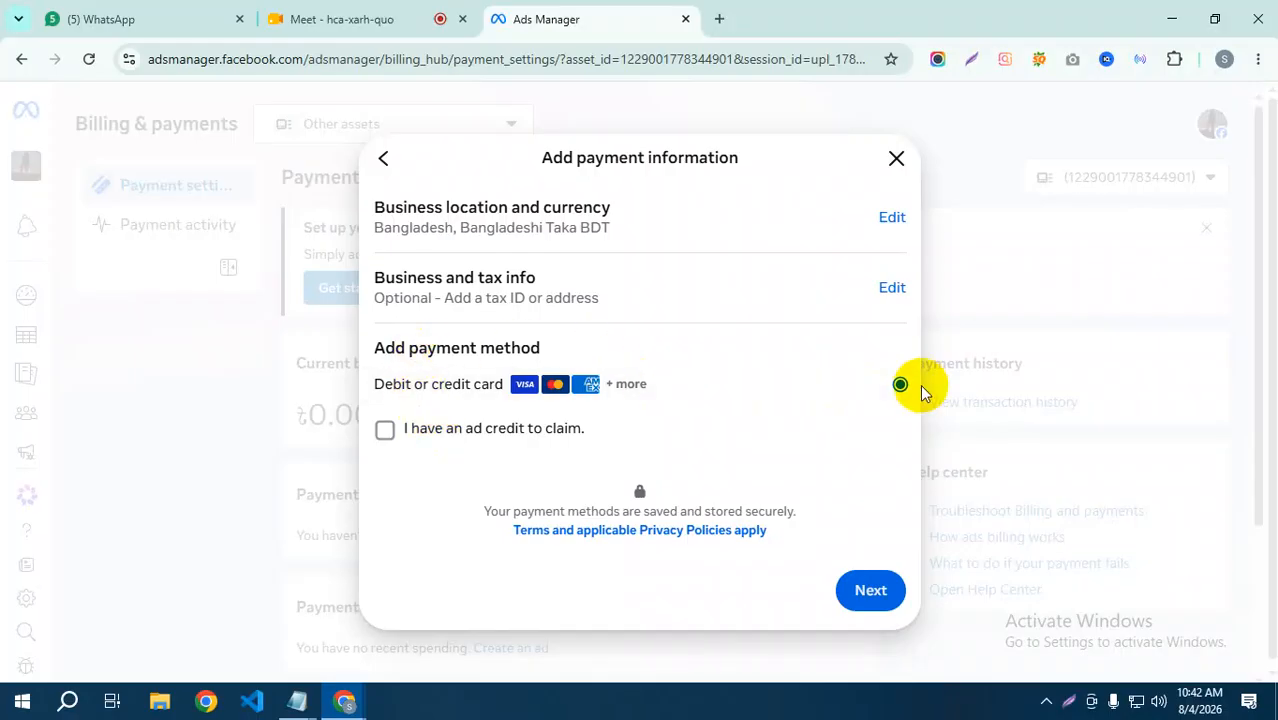
- Proceed with a debit or credit card as the payment method and enter the cardholder's full name
click(869, 592)
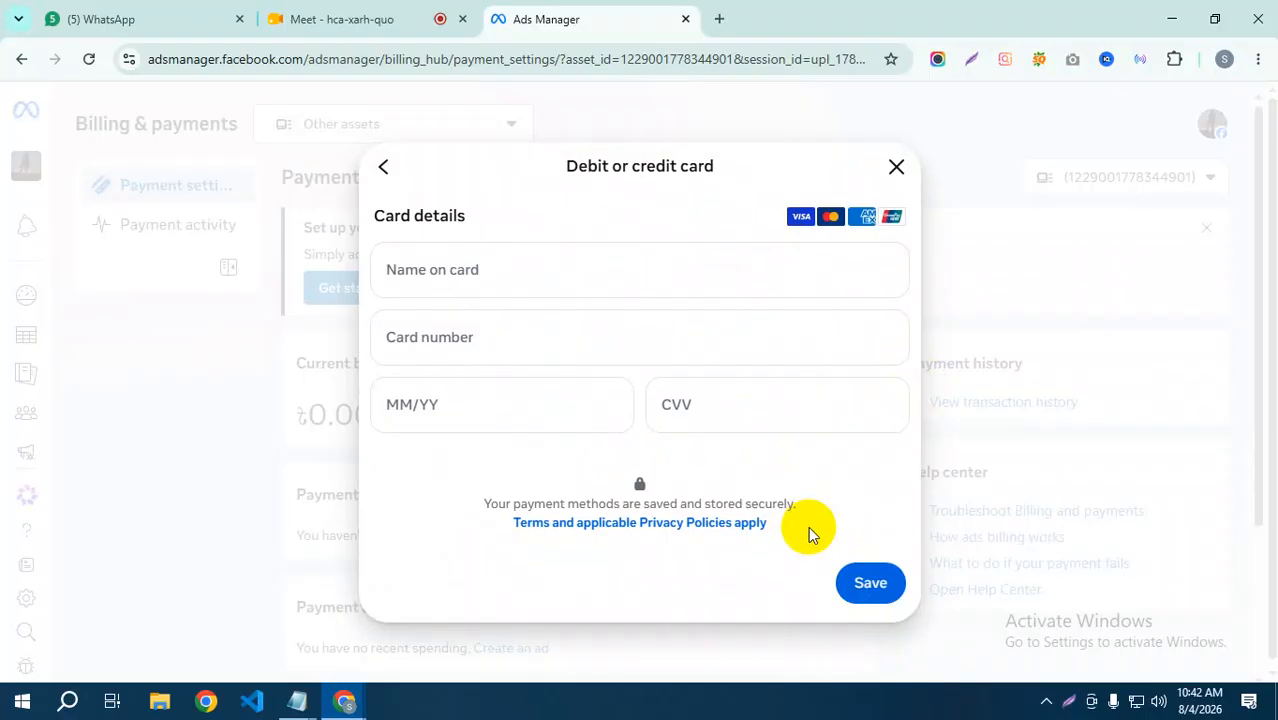
click(477, 266)
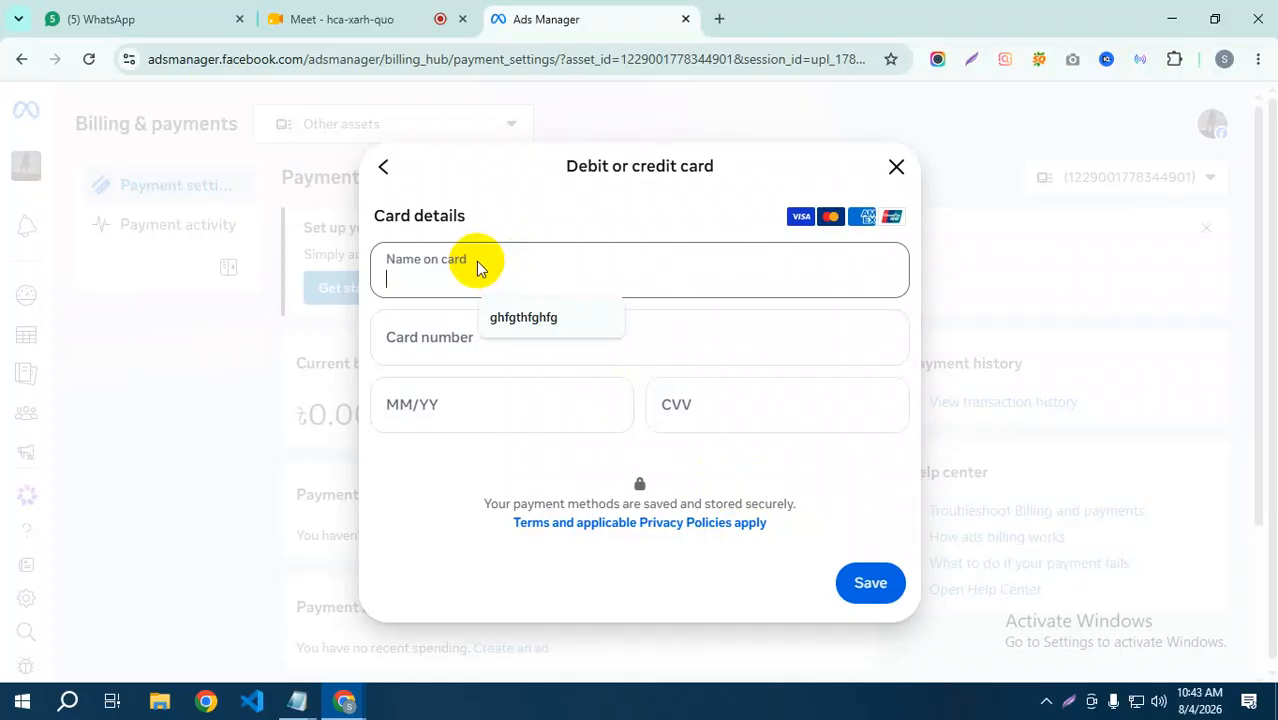
text(md)
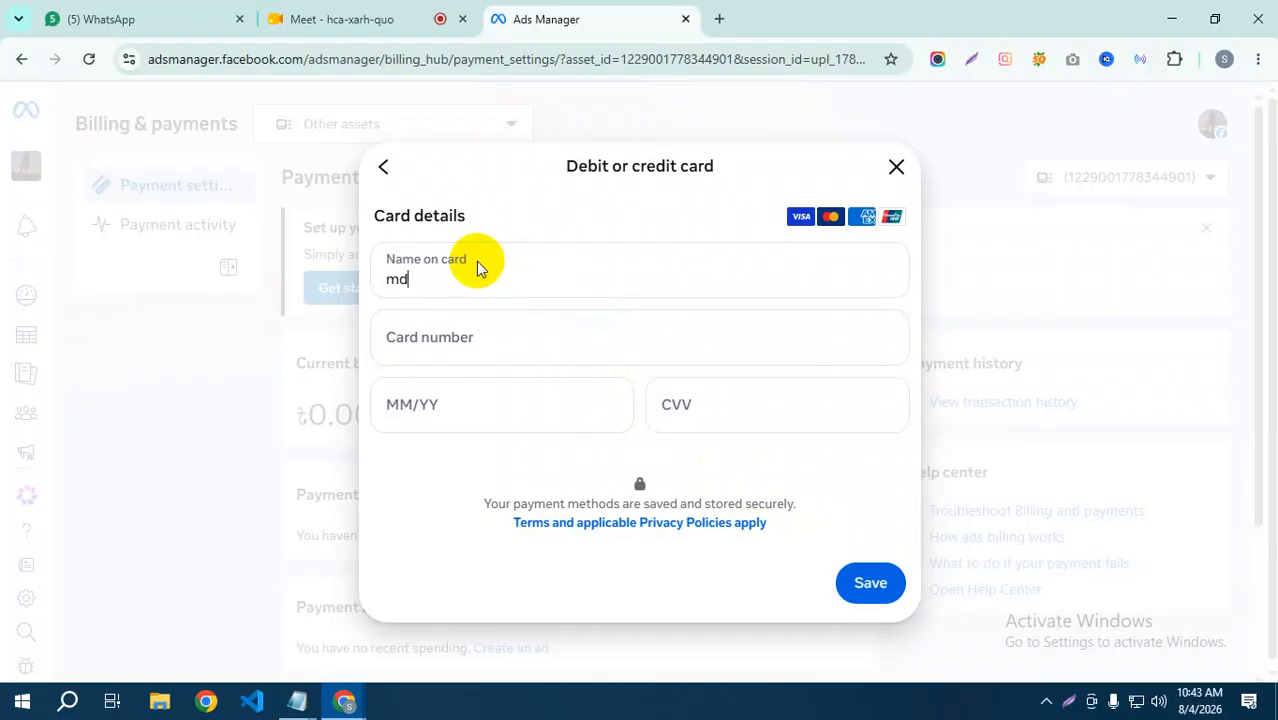
key(BackSpace)
key(BackSpace)
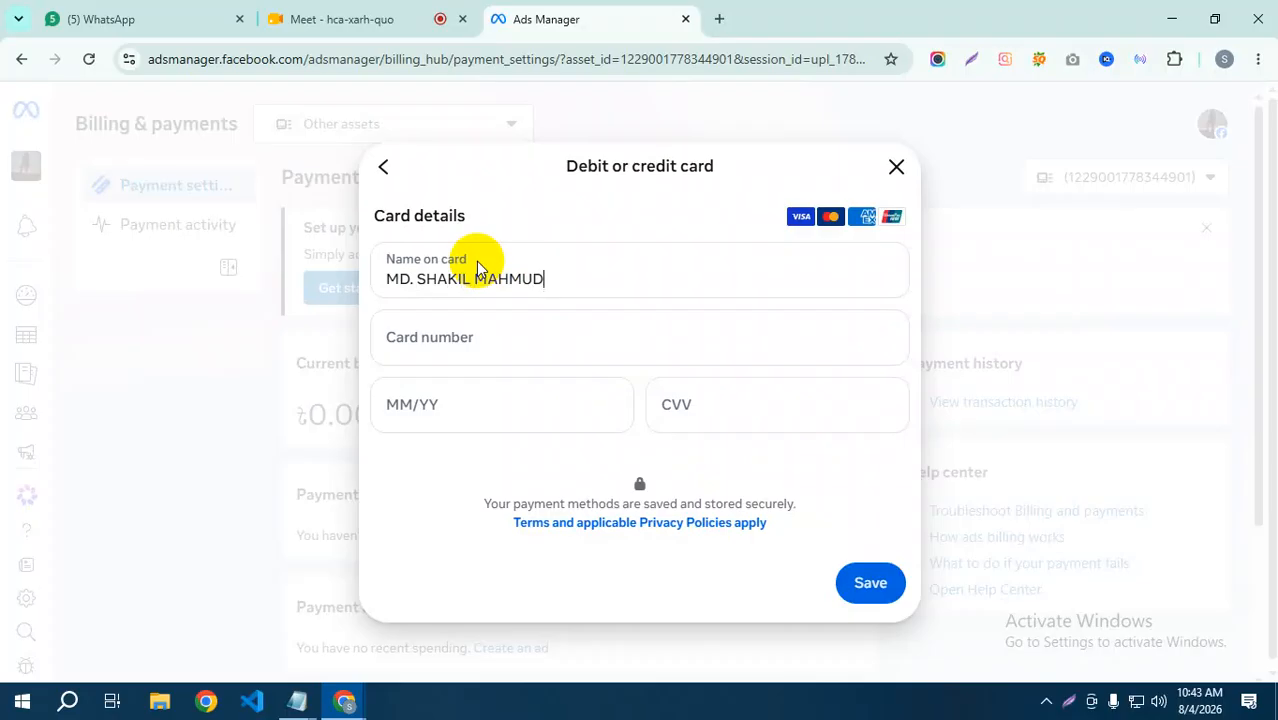
- Enter the card number, expiry date and CVV in the card details
click(420, 350)
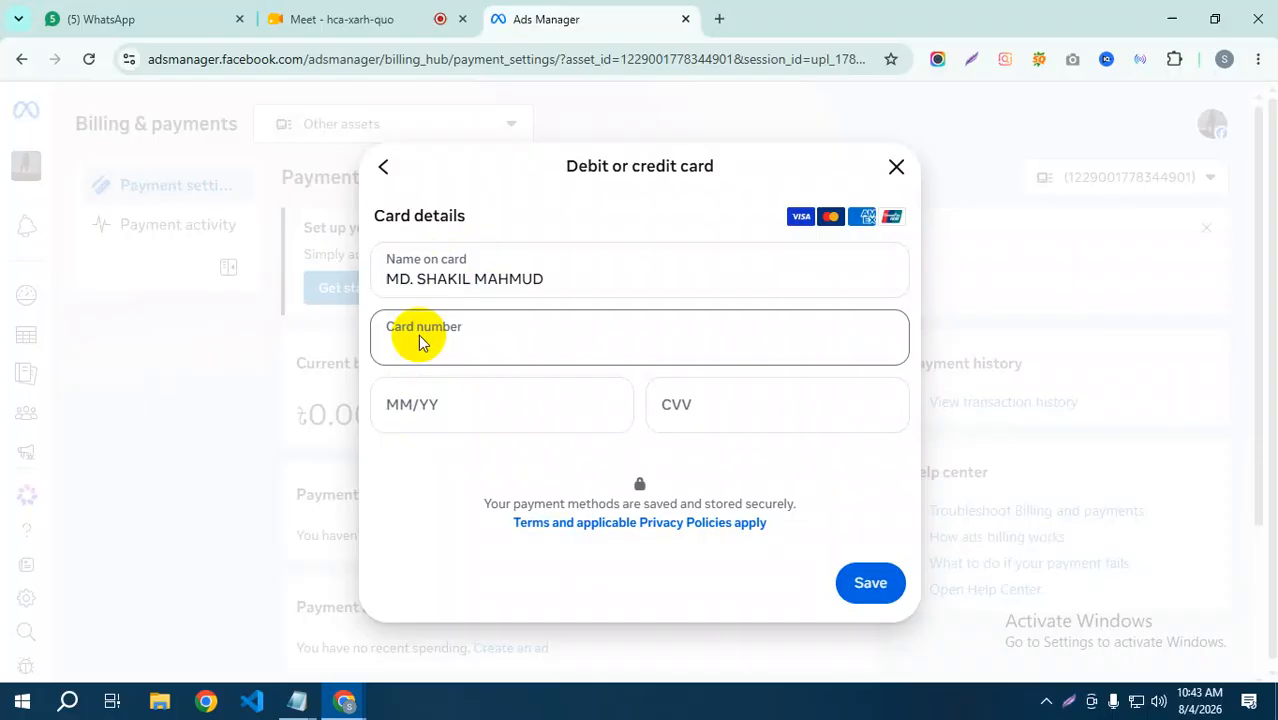
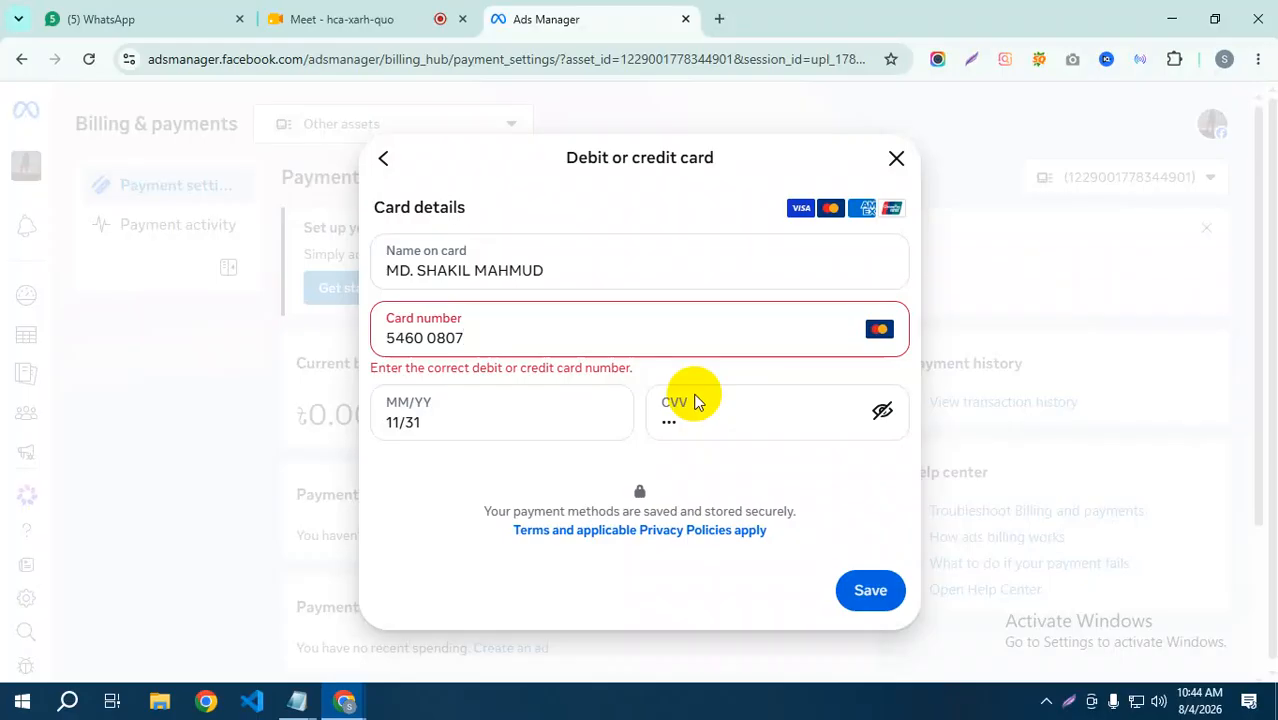
right_click(485, 337)
click(543, 427)
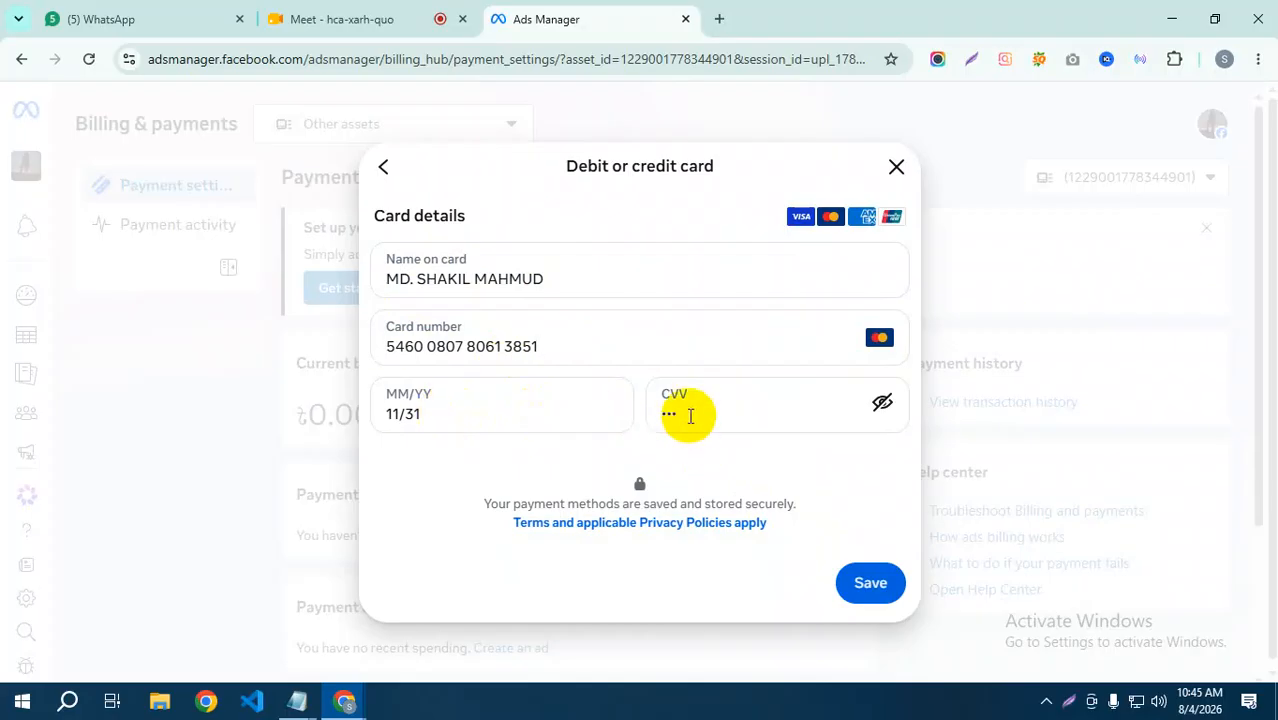
- Try to save the debit or credit card, and close the card details form
click(876, 578)
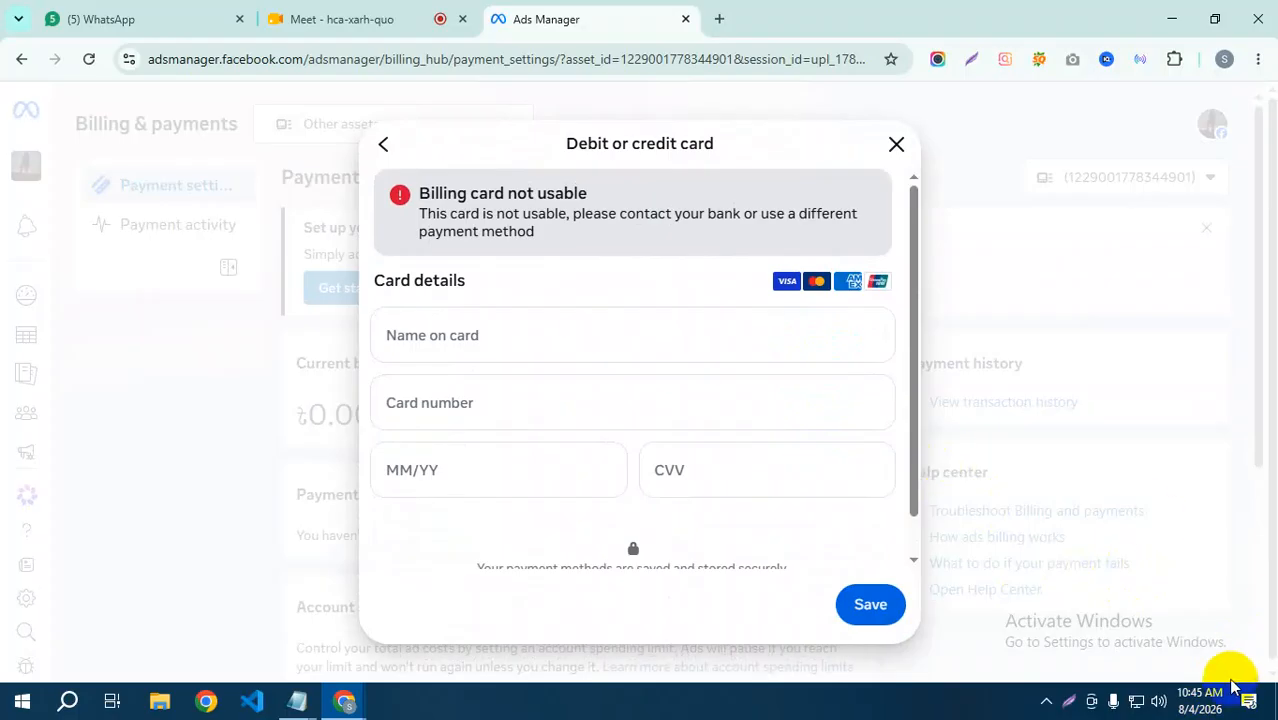
scroll(560, 303, down, 1)
scroll(559, 285, up, 1)
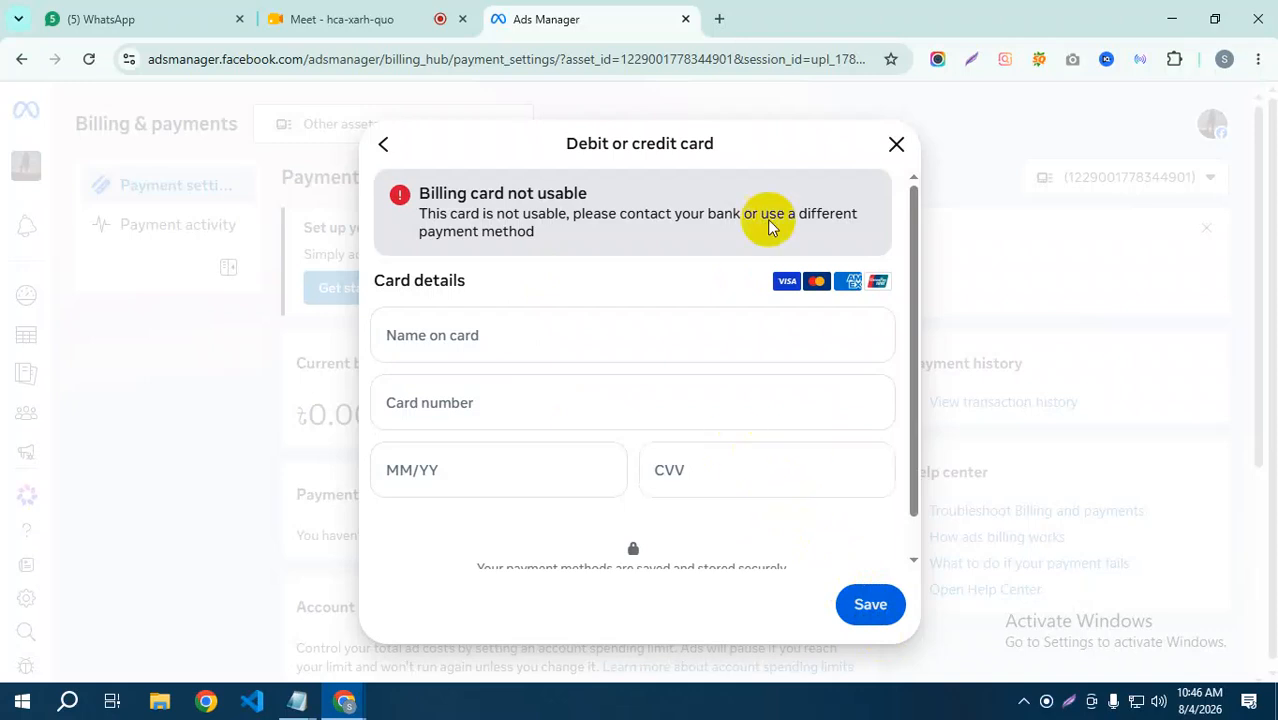
click(896, 141)
- Open the business info for editing and examine its location, currency, business name, address, BIN and advertising purpose fields
scroll(580, 380, down, 2)
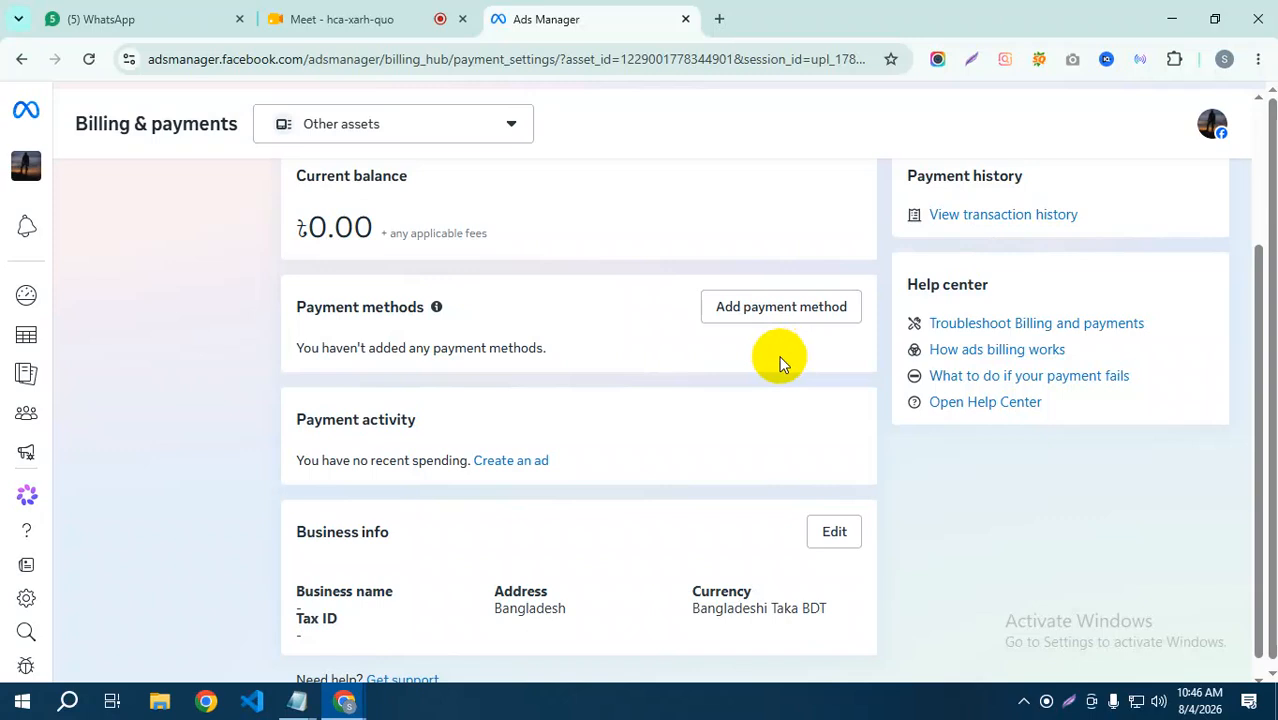
scroll(782, 359, down, 1)
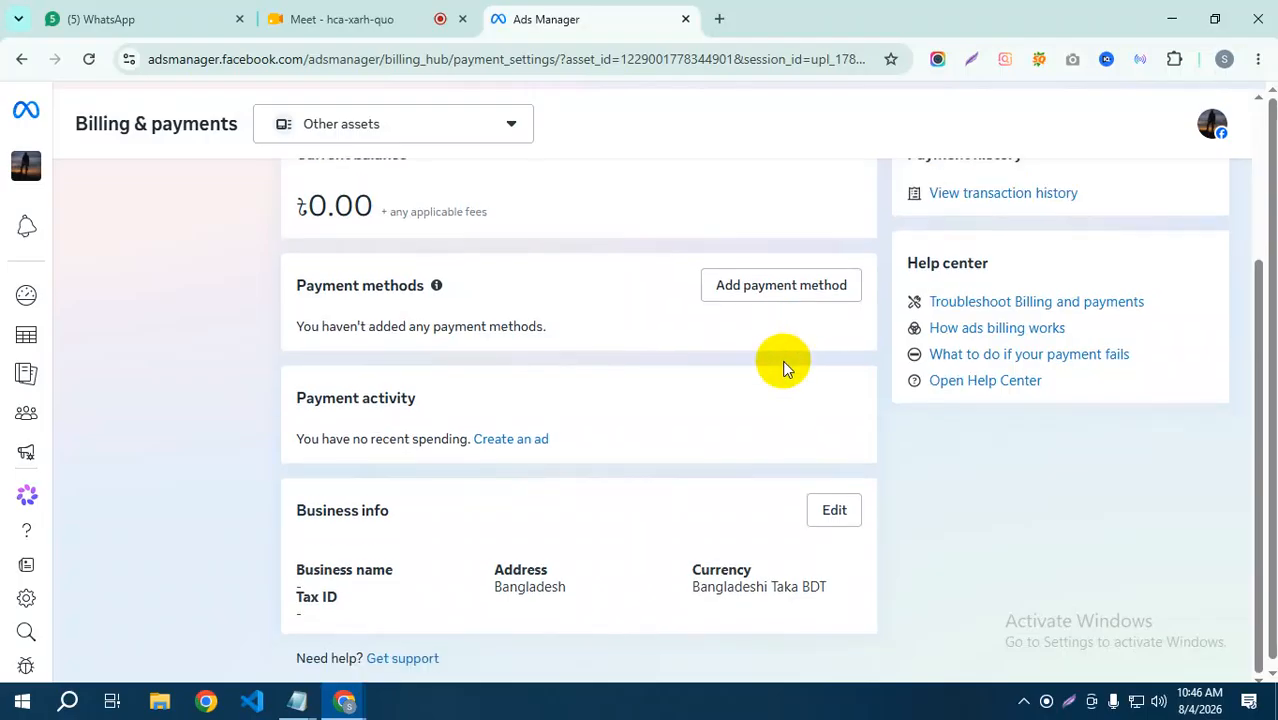
click(834, 512)
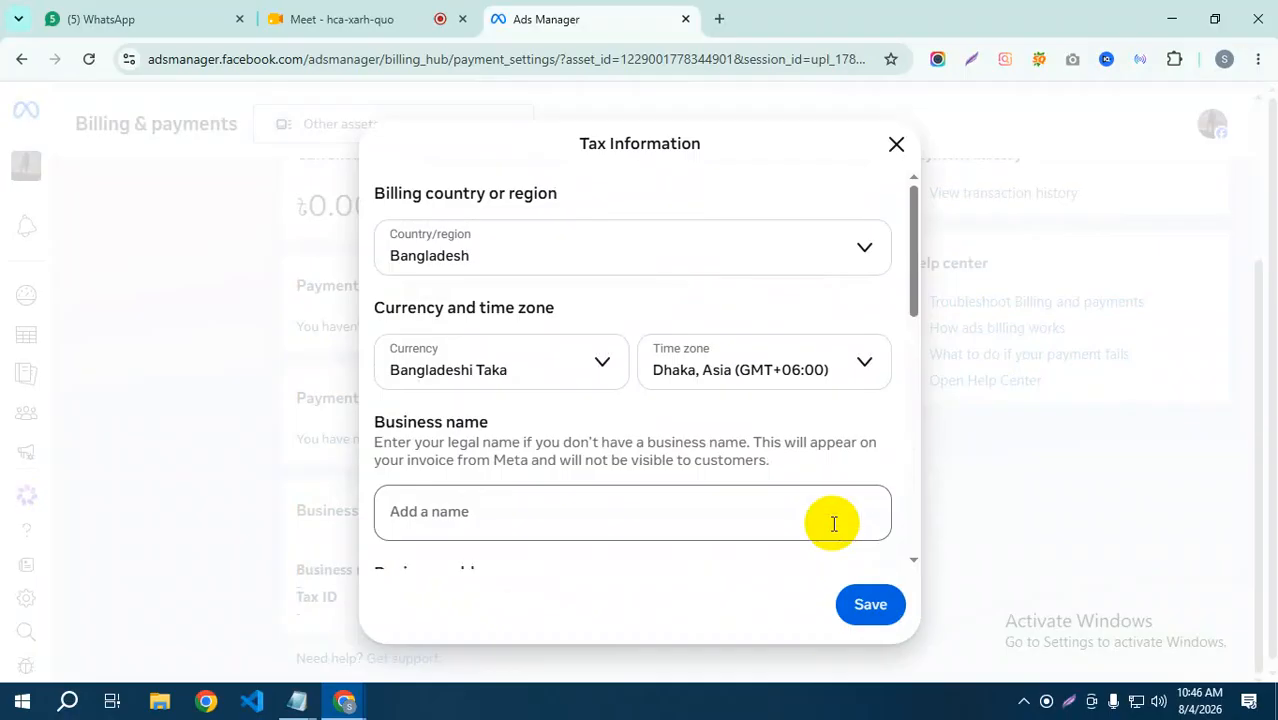
scroll(676, 374, down, 2)
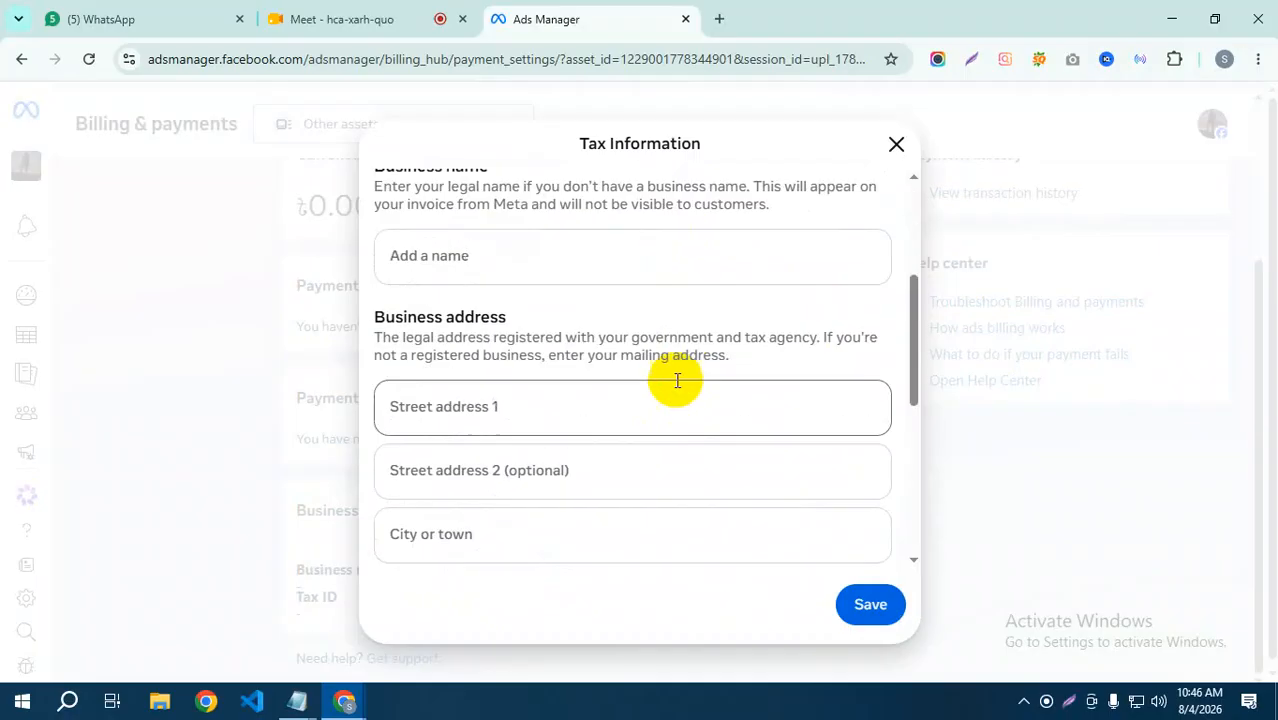
scroll(678, 386, up, 2)
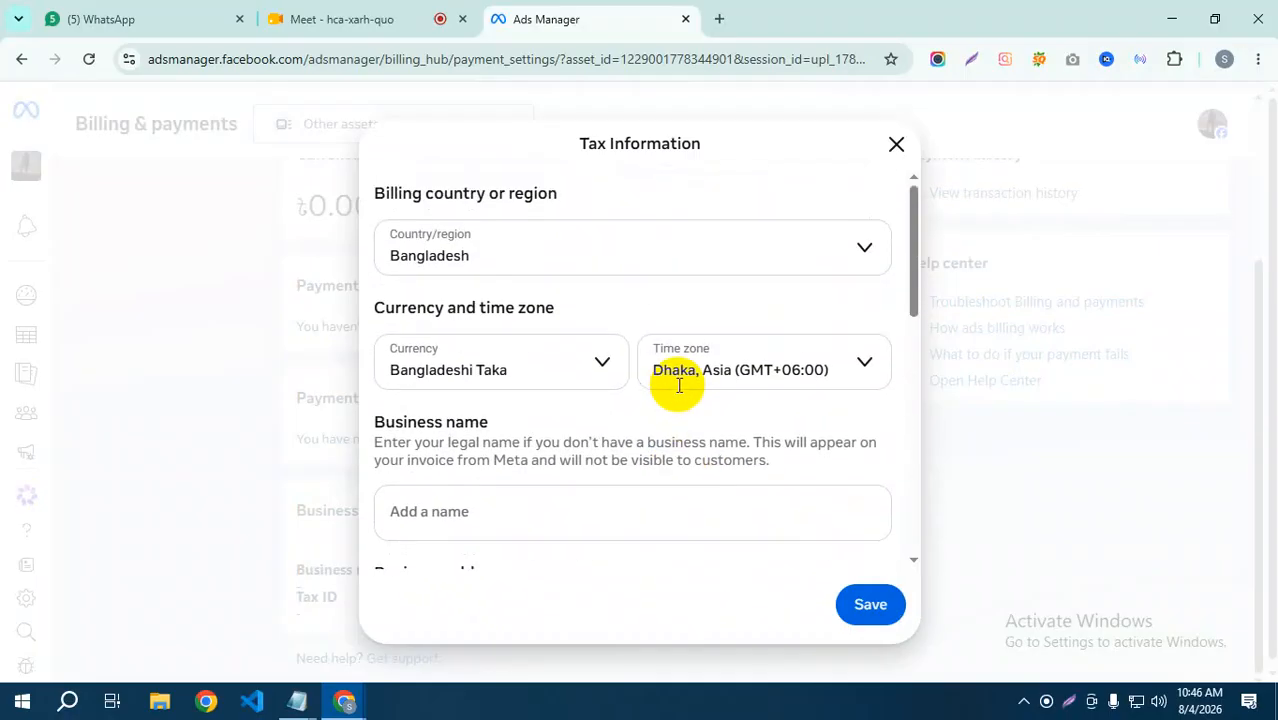
scroll(545, 430, down, 2)
scroll(538, 530, up, 2)
scroll(542, 528, down, 6)
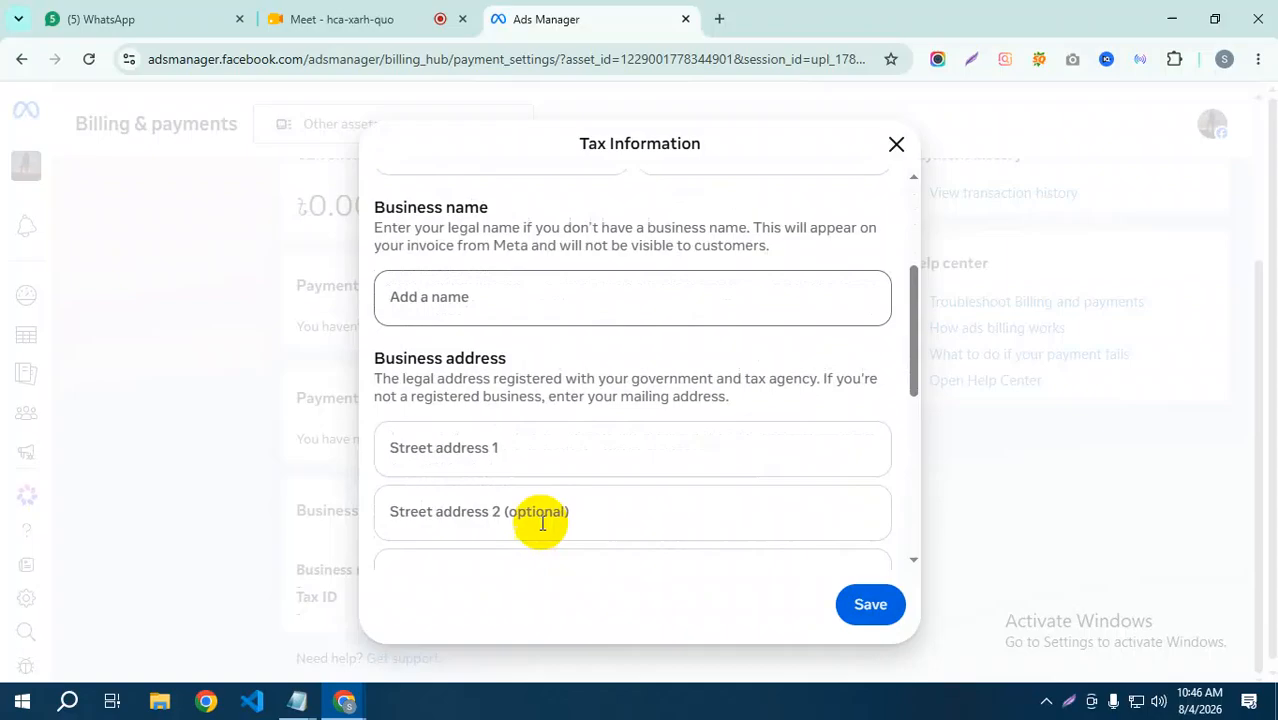
scroll(500, 418, up, 8)
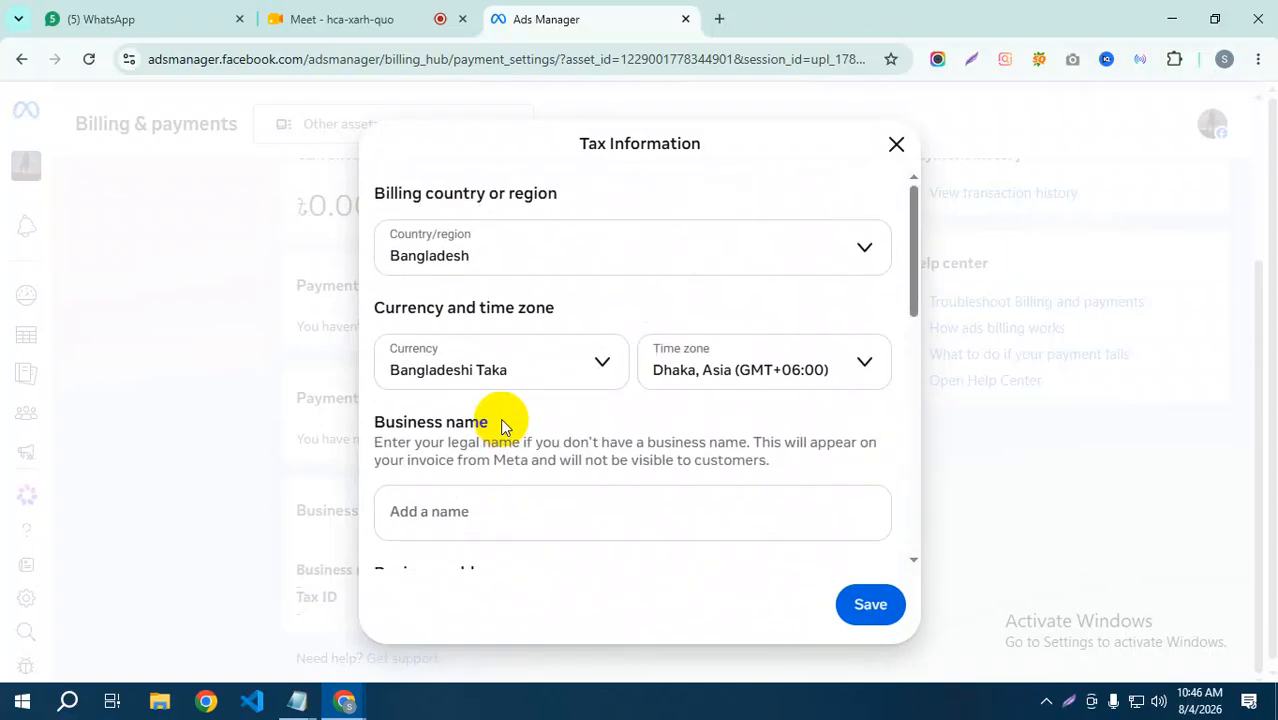
scroll(468, 505, down, 3)
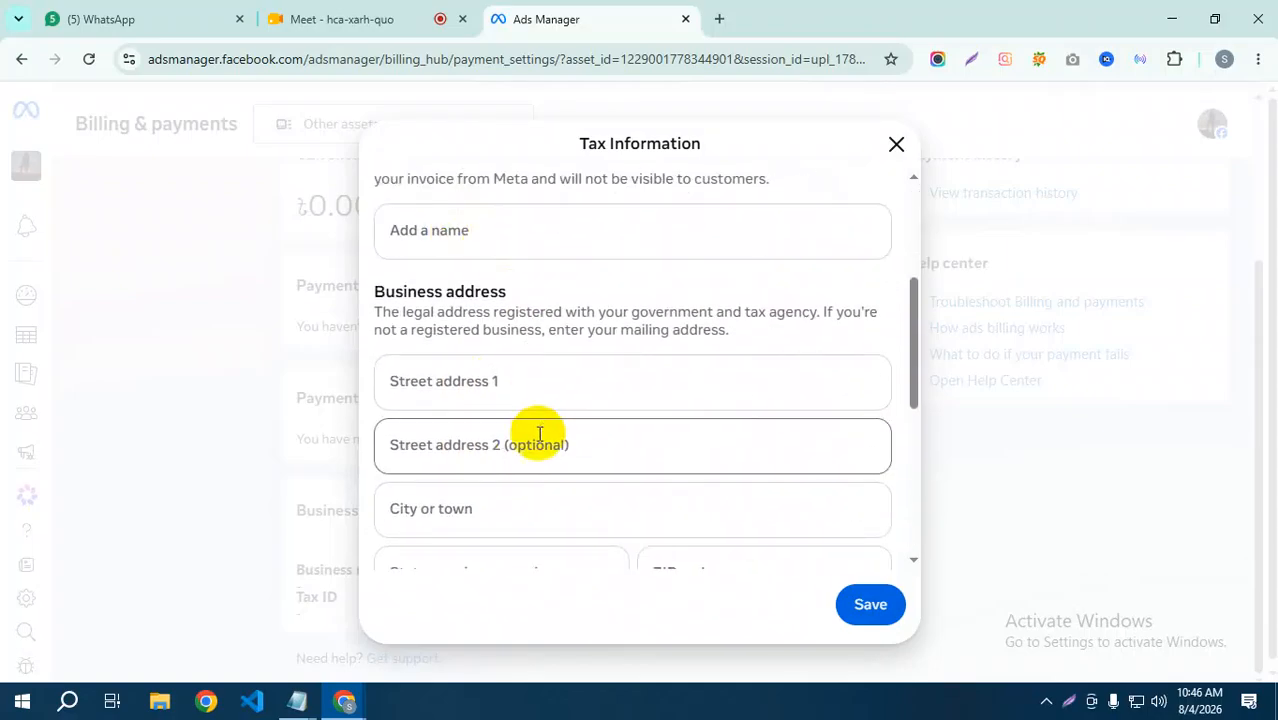
scroll(502, 431, down, 2)
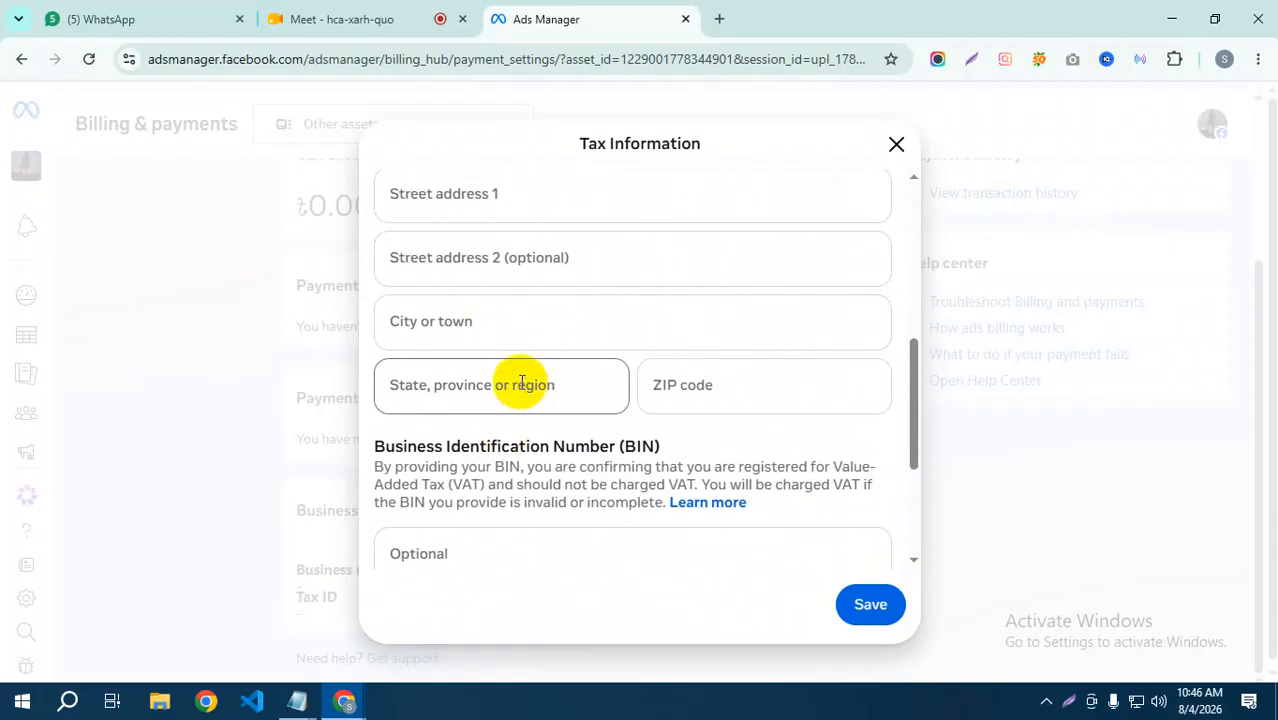
scroll(831, 371, down, 2)
scroll(831, 371, down, 2)
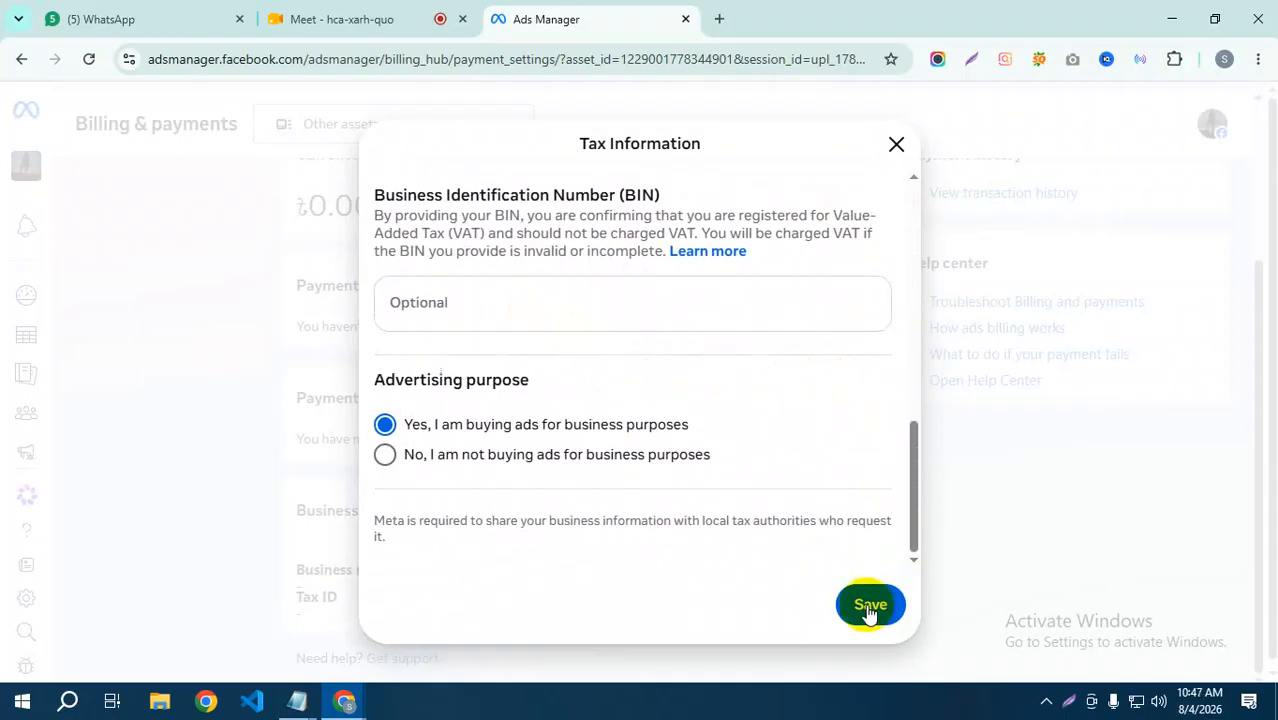
scroll(650, 395, up, 6)
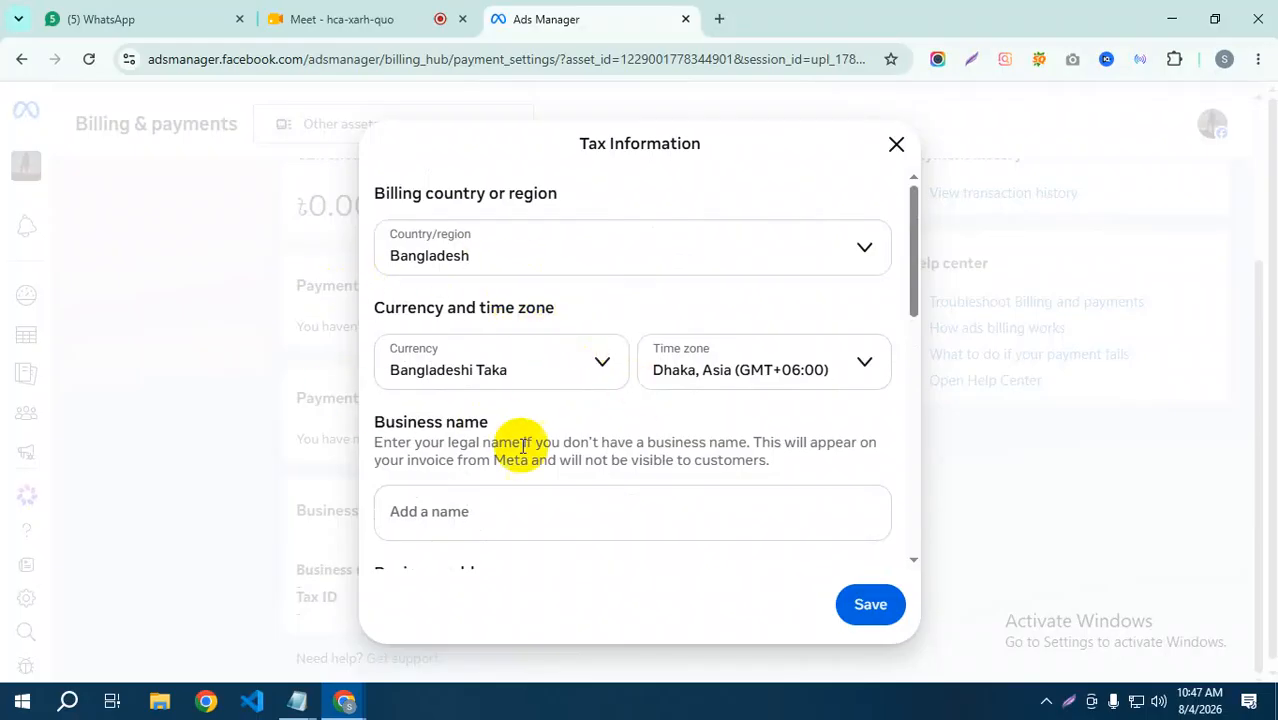
- Change the ad account's currency to US Dollars in the tax information and save the business info
click(594, 368)
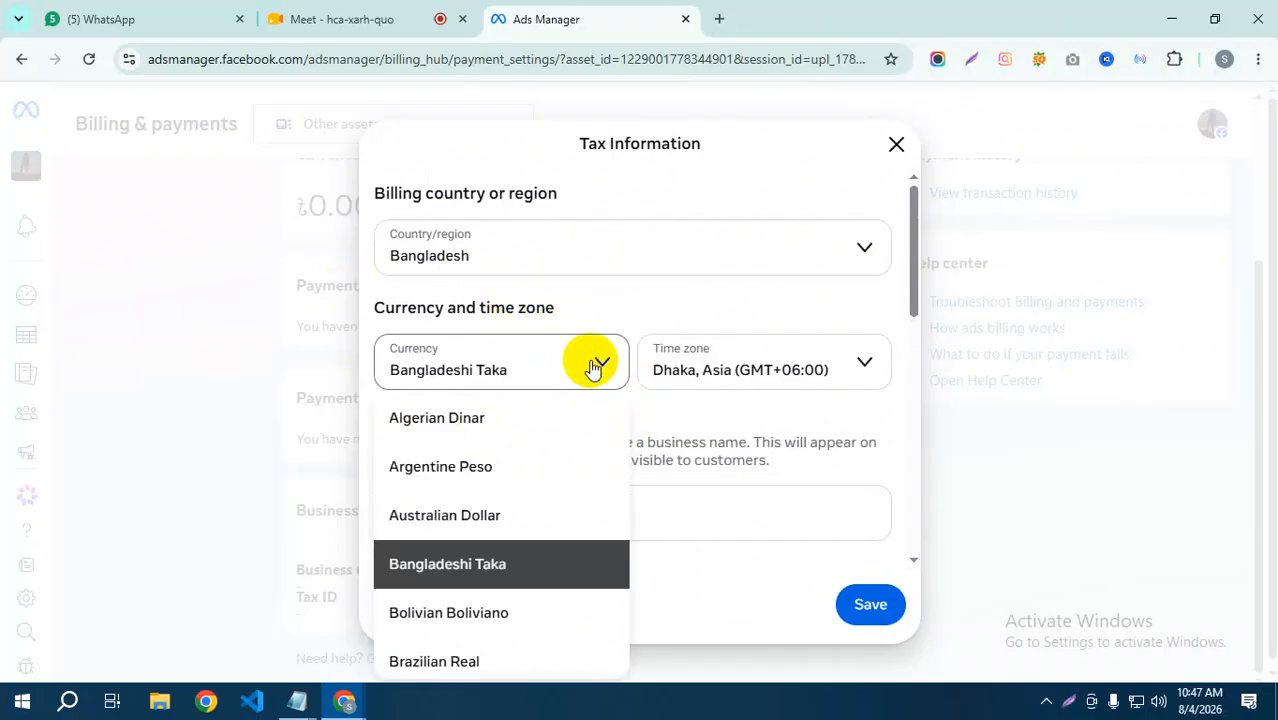
scroll(460, 570, down, 20)
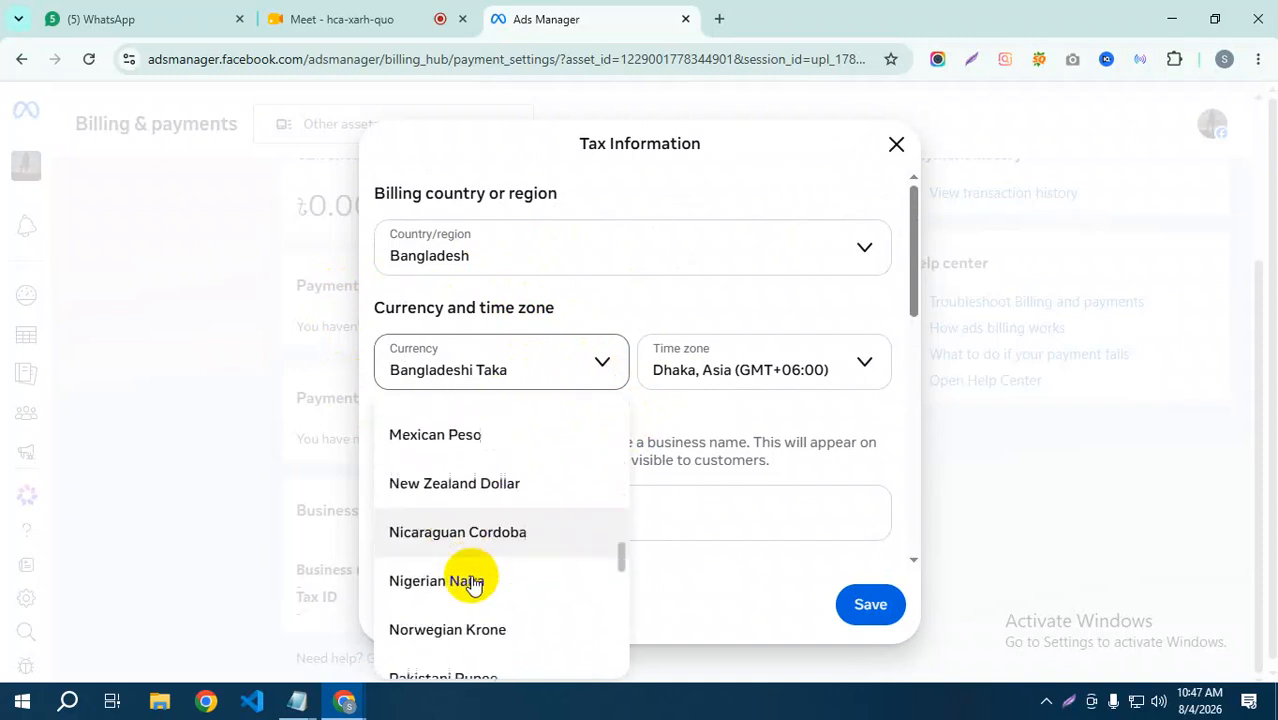
scroll(476, 582, down, 3)
scroll(476, 582, up, 3)
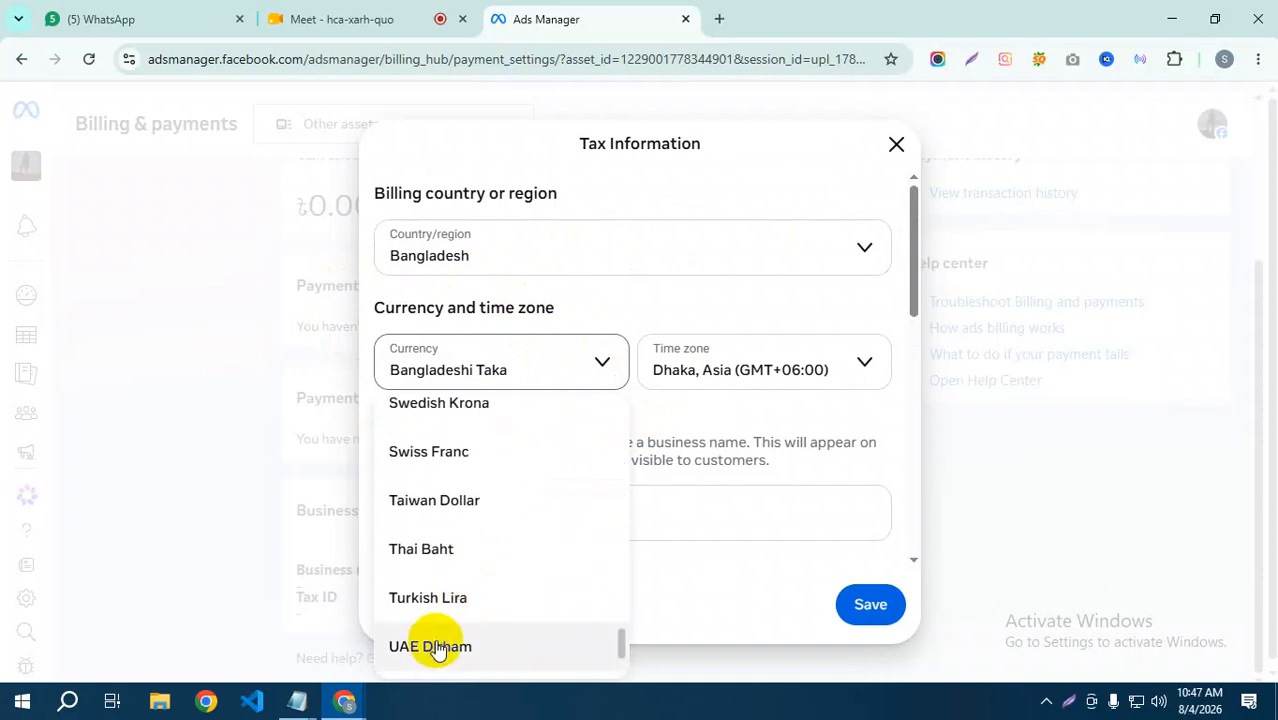
scroll(445, 635, down, 1)
scroll(452, 610, down, 3)
click(430, 507)
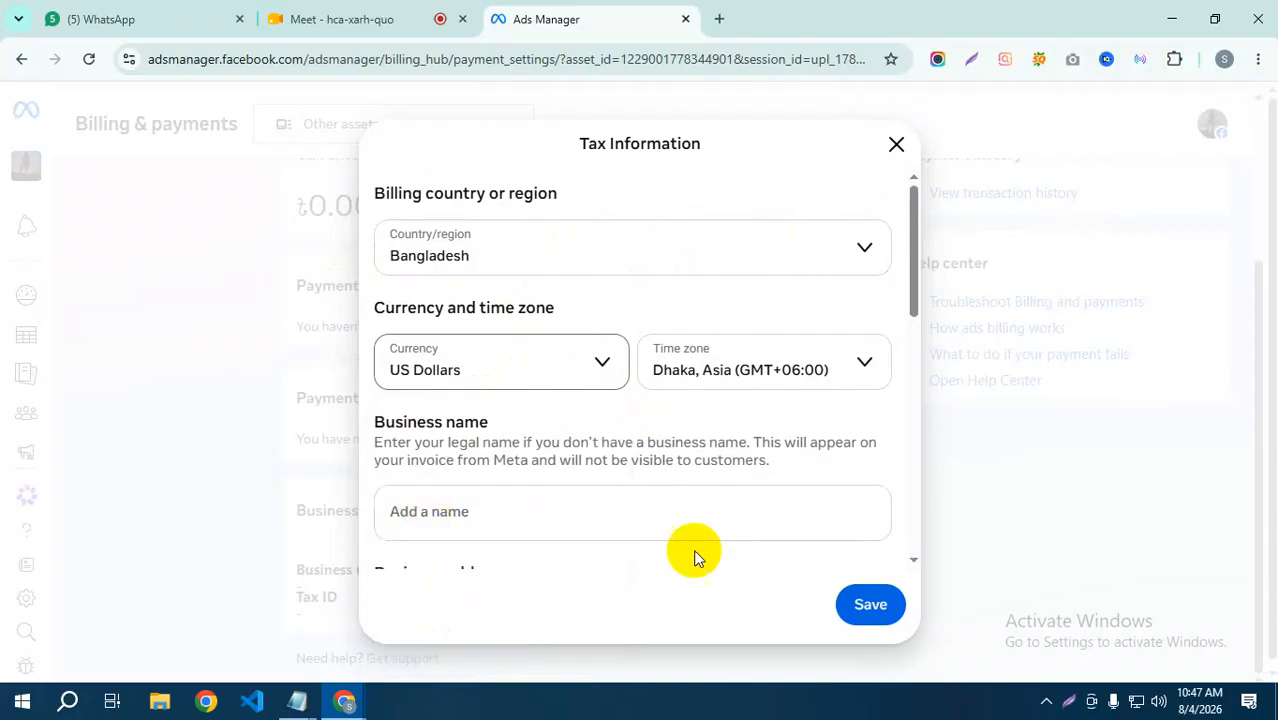
click(864, 604)
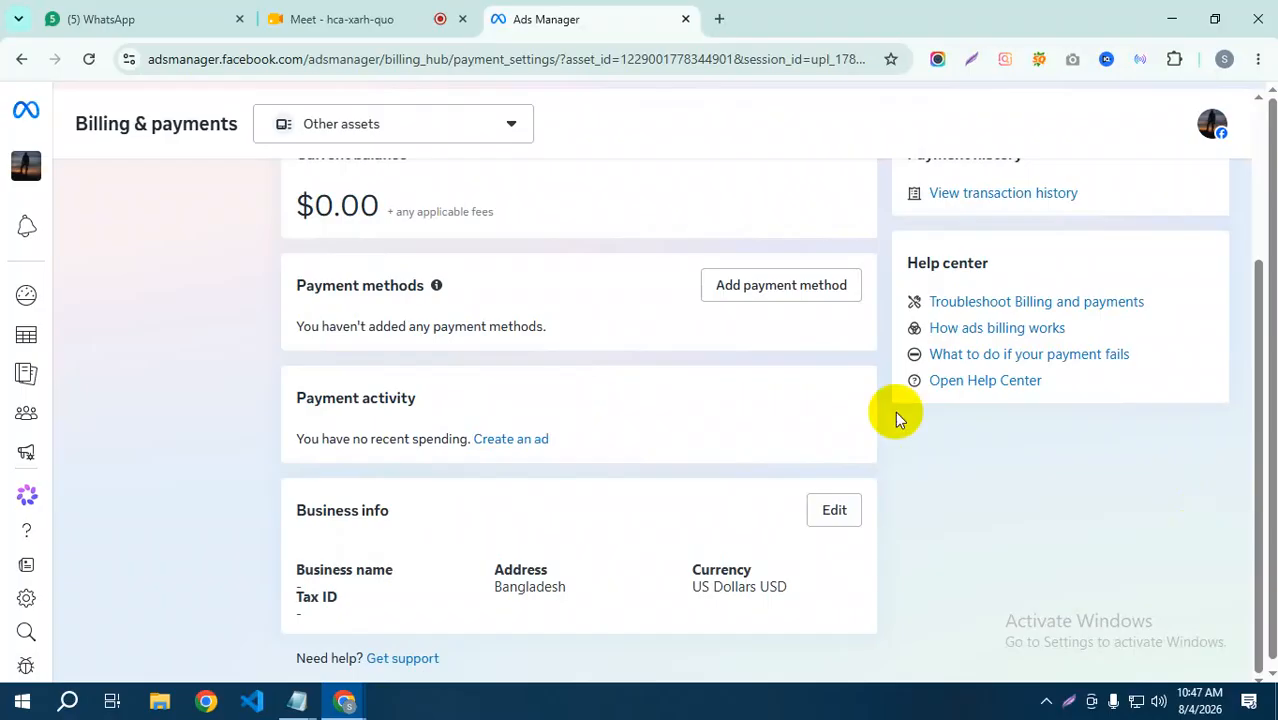
mouse_move(22, 405)
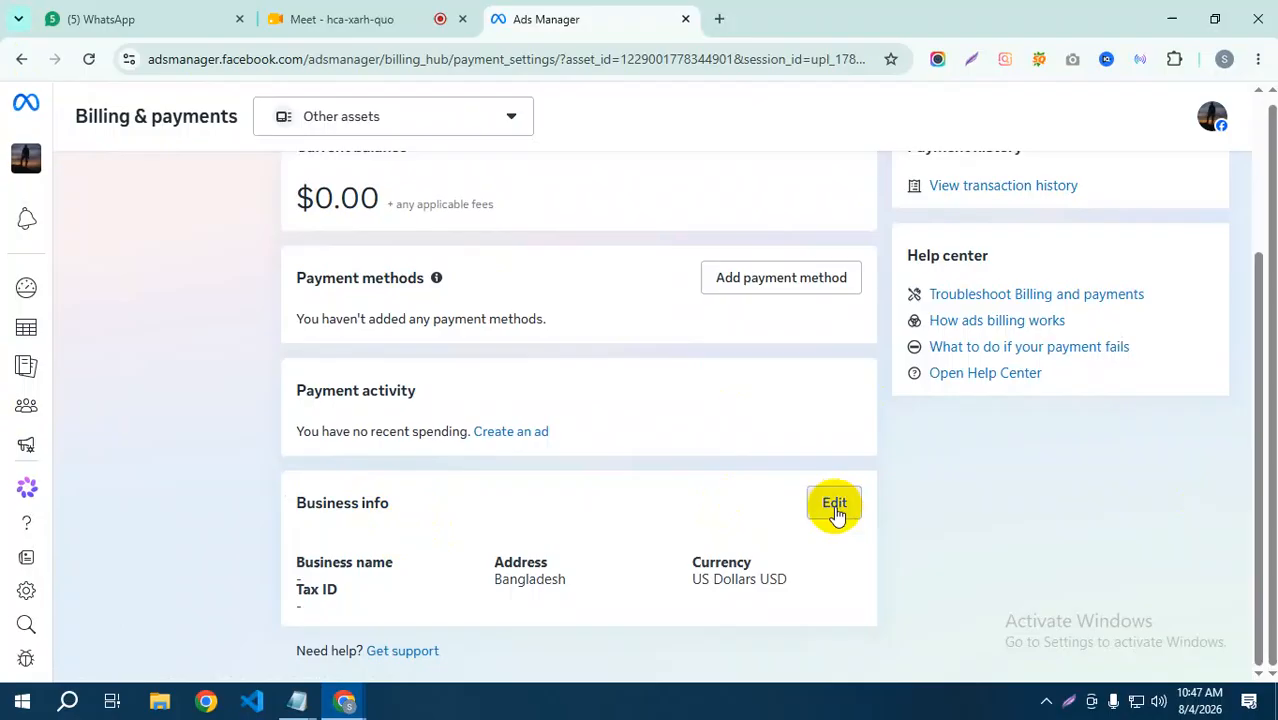
scroll(736, 437, up, 3)
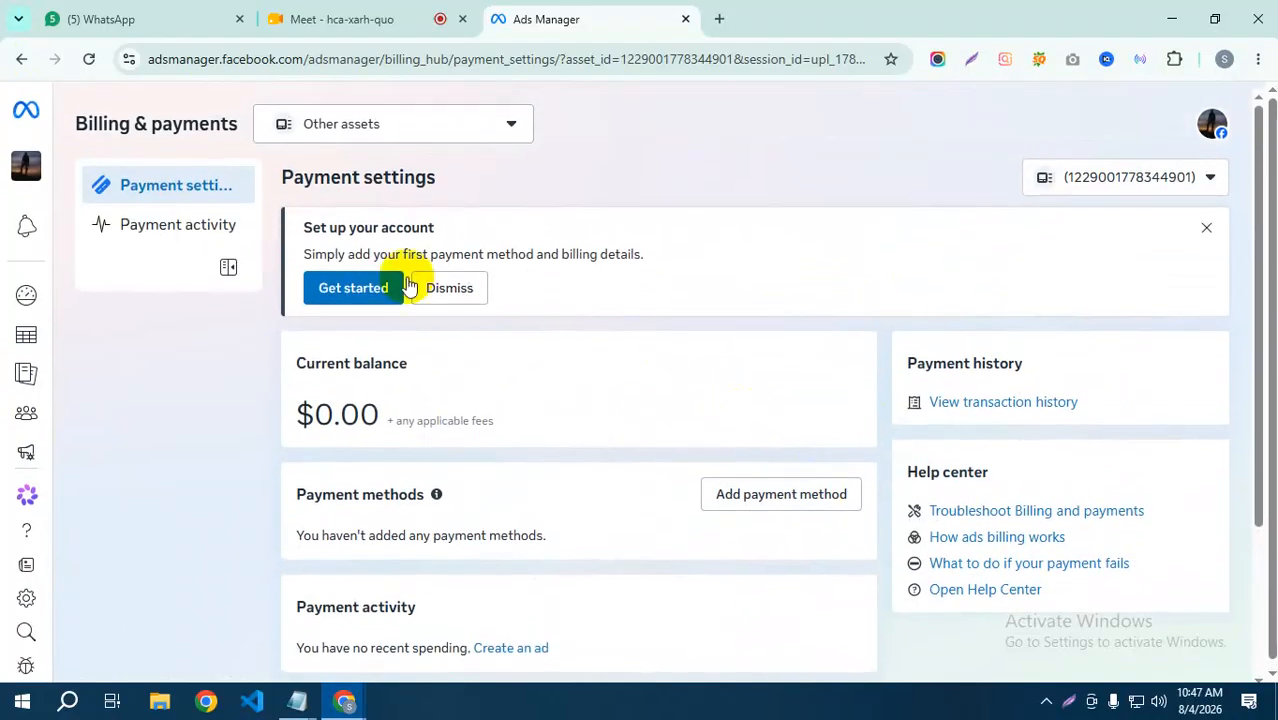